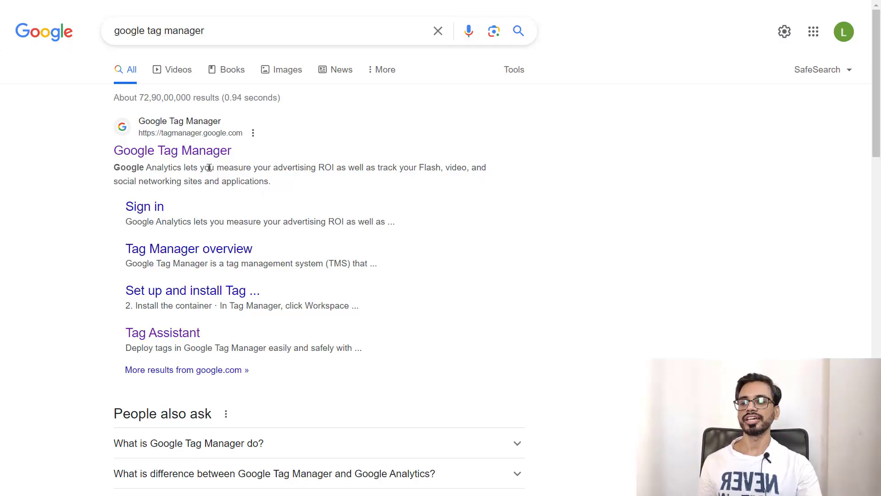
Open Google Tag Manager from the search results and start creating a new account
left_click(192, 152)
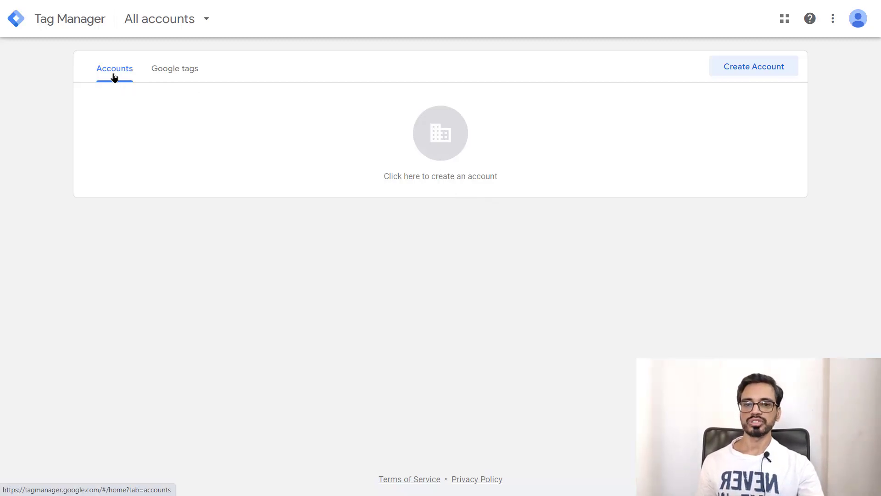
left_click(758, 71)
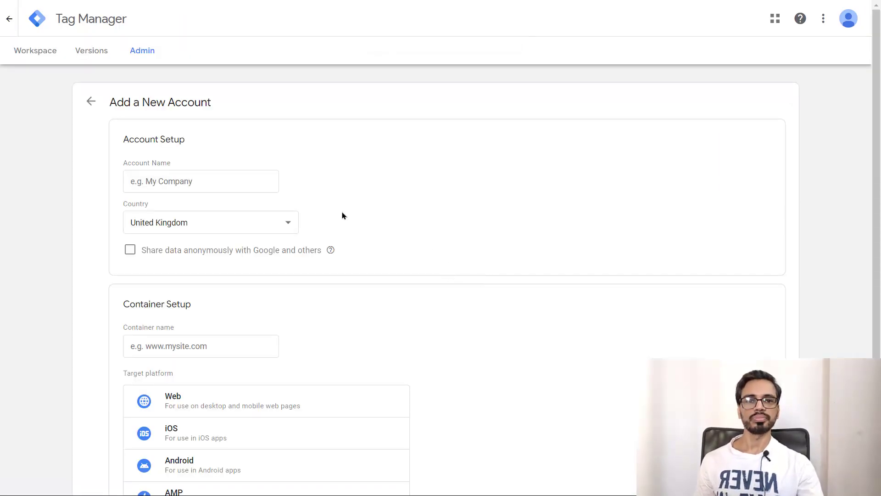
scroll(424, 183, "down", 3)
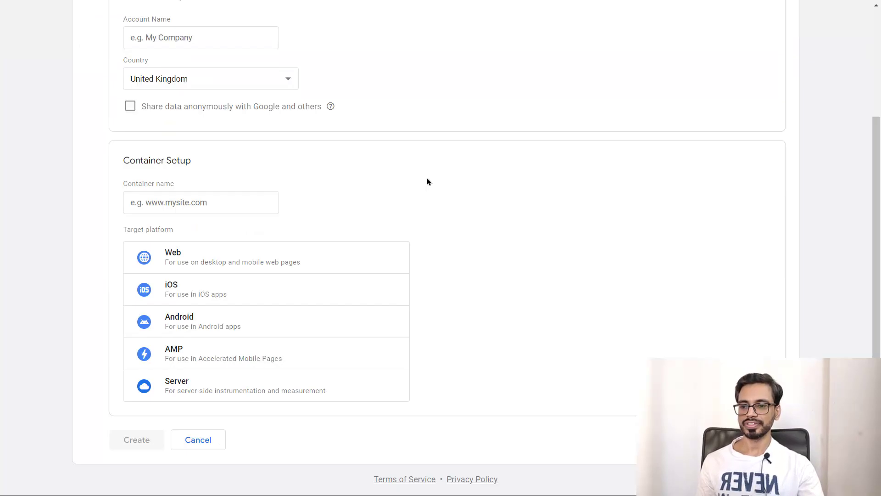
scroll(429, 182, "up", 3)
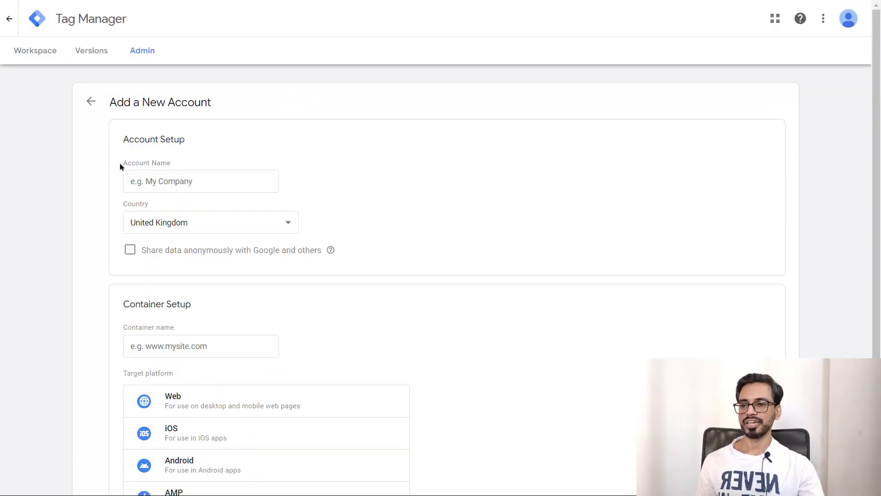
Name the new account Lokesh Digital and set its country to India
left_click_drag(123, 167, 200, 164)
left_click(230, 163)
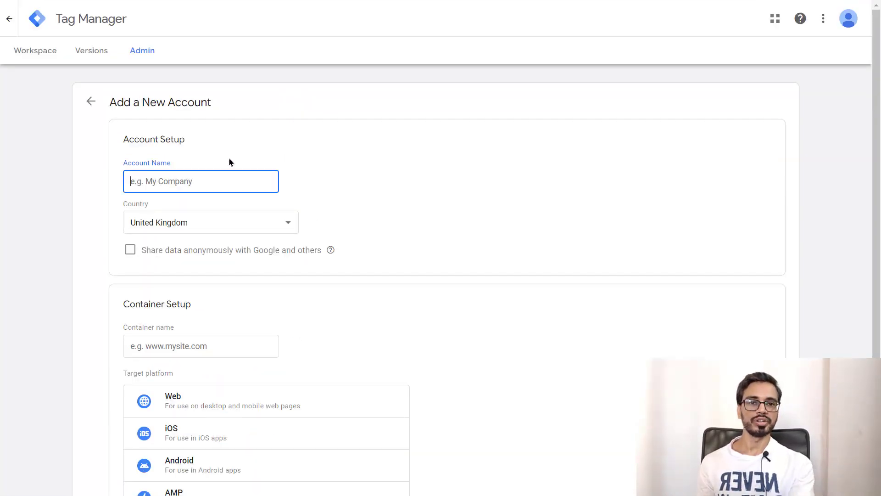
left_click(202, 183)
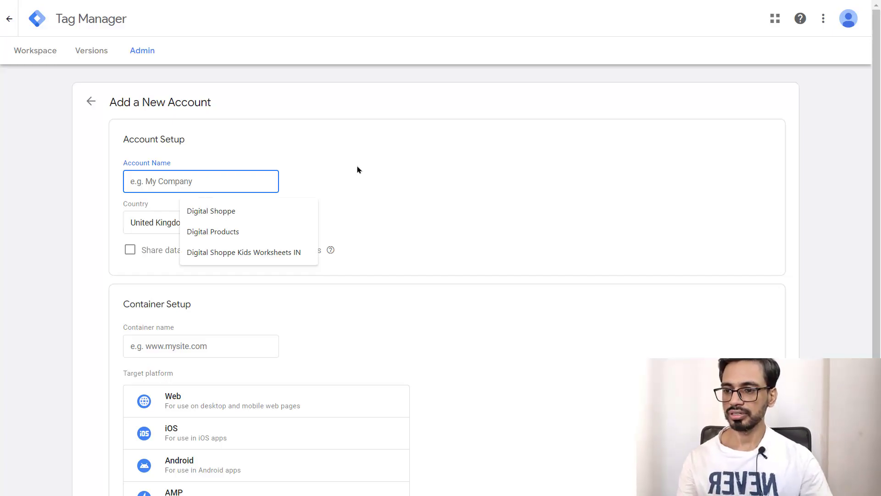
left_click(235, 181)
type("Lokesh Digital")
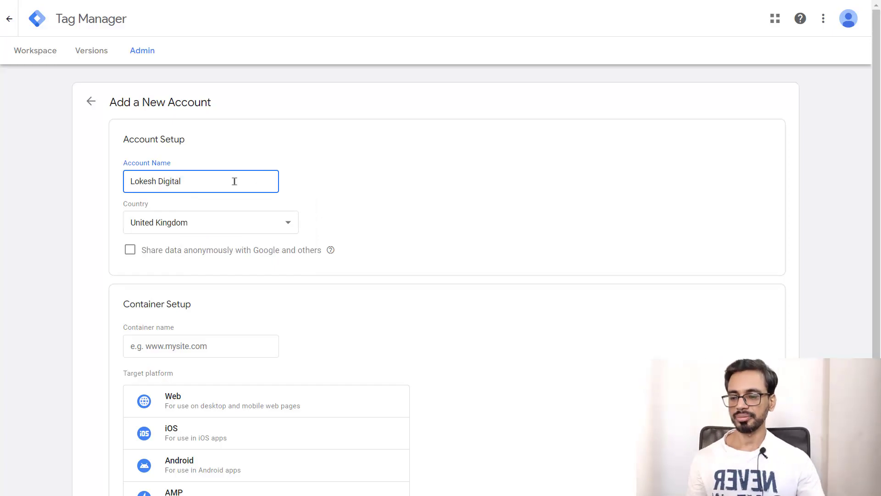
left_click(285, 224)
type("in")
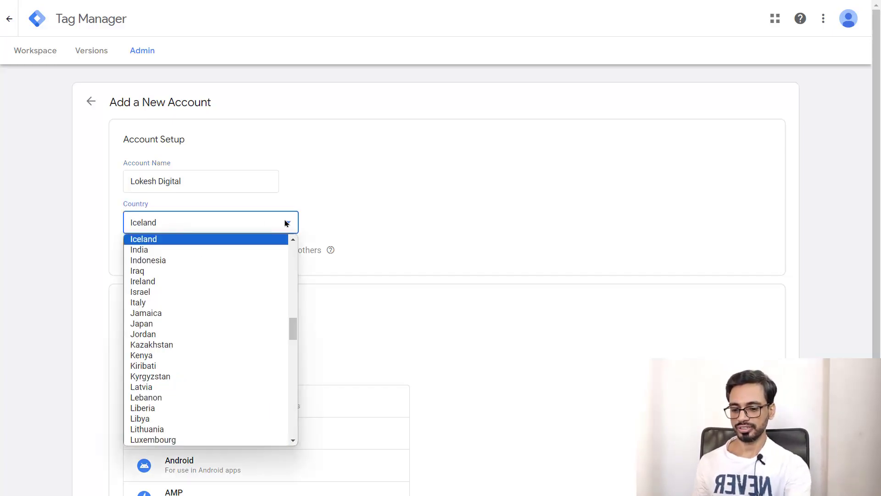
key("Return")
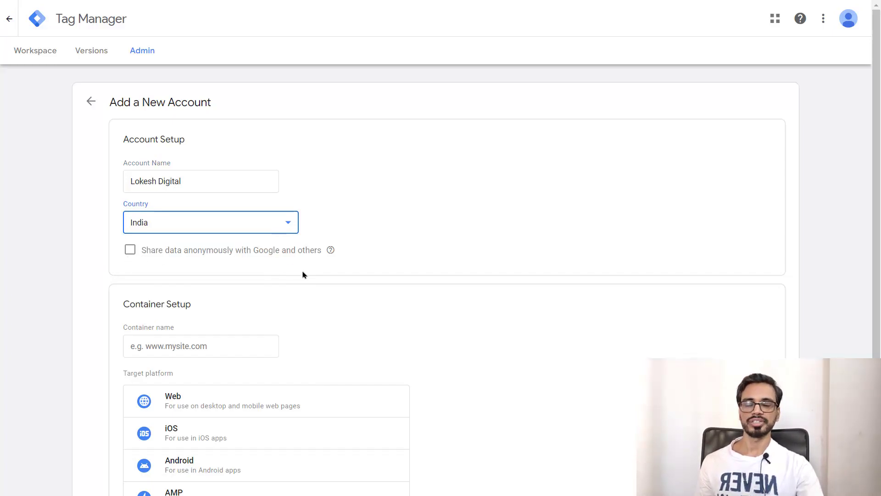
Enter the website's www domain as the container name in the container setup
scroll(403, 275, "down", 2)
double_click(155, 209)
scroll(317, 232, "up", 2)
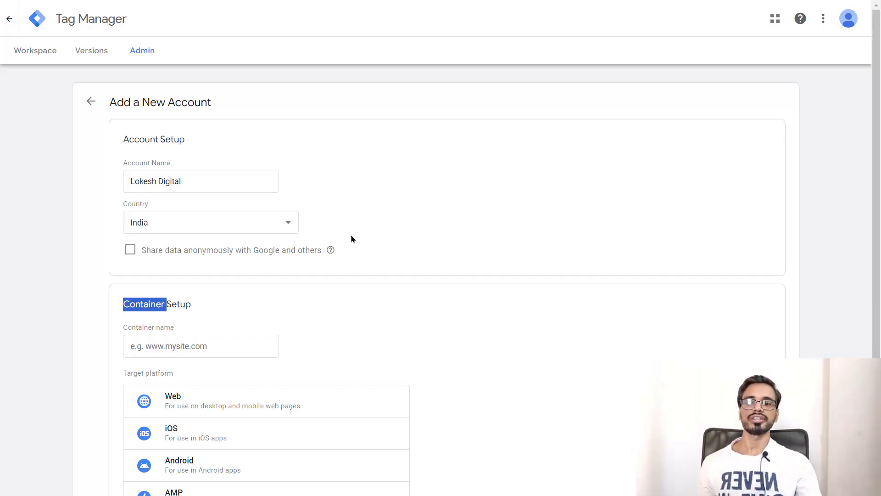
left_click(195, 308)
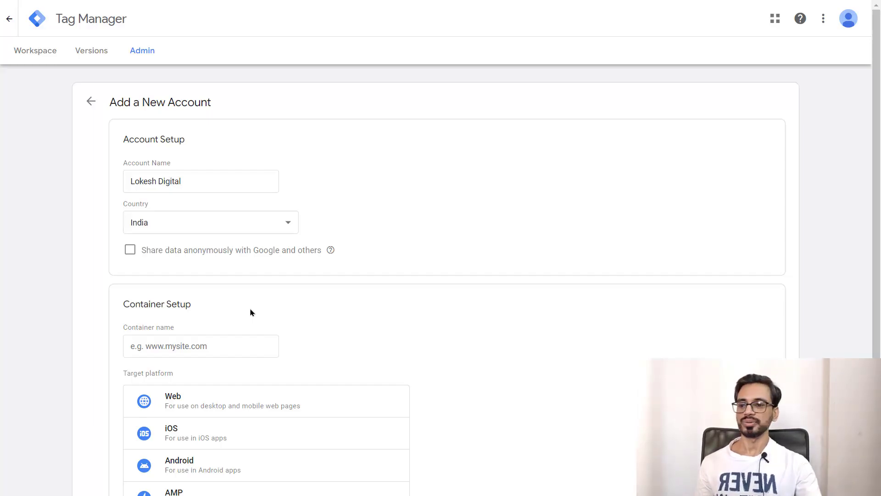
left_click(163, 345)
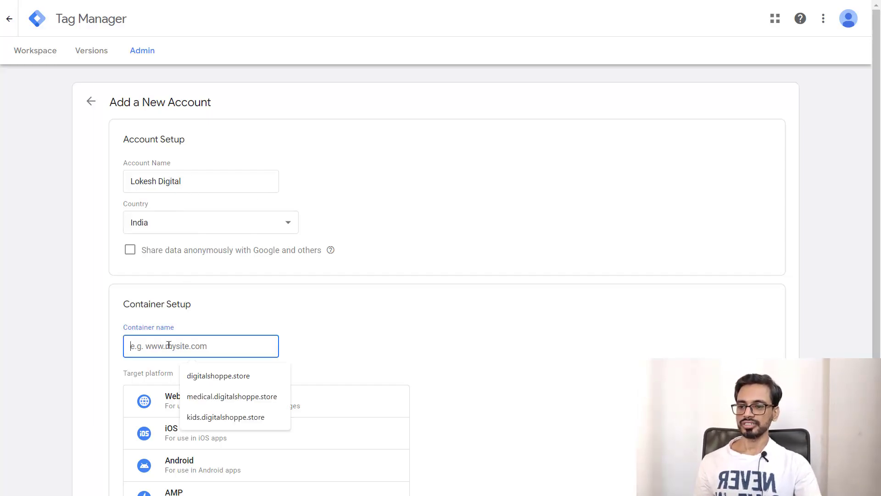
left_click(350, 342)
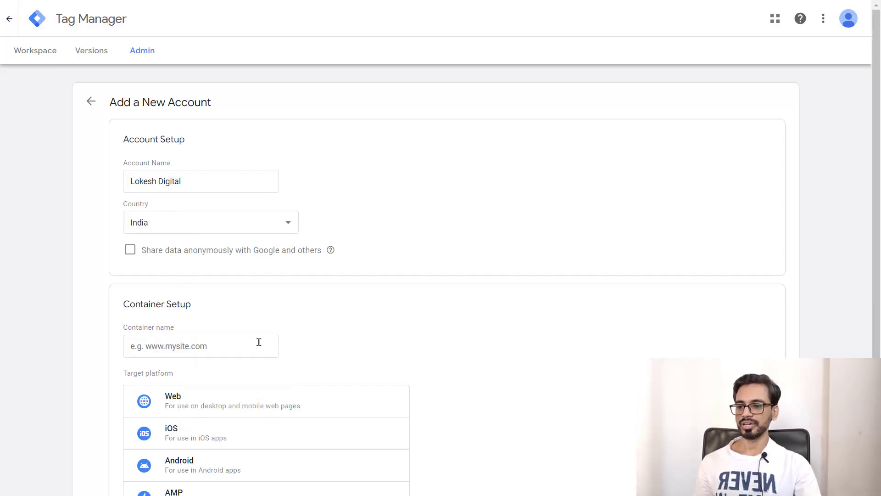
left_click(154, 351)
type("www.lokeshgocher.com")
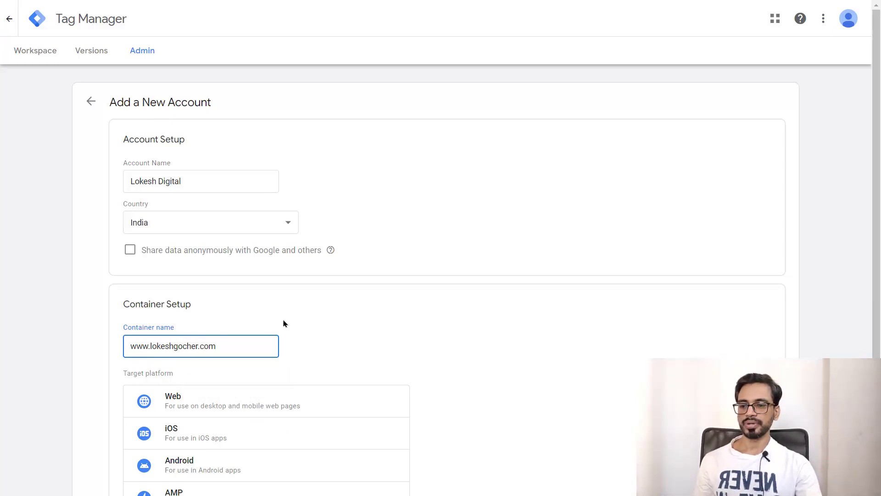
Choose Web as the container's target platform and submit the new account
scroll(422, 329, "down", 3)
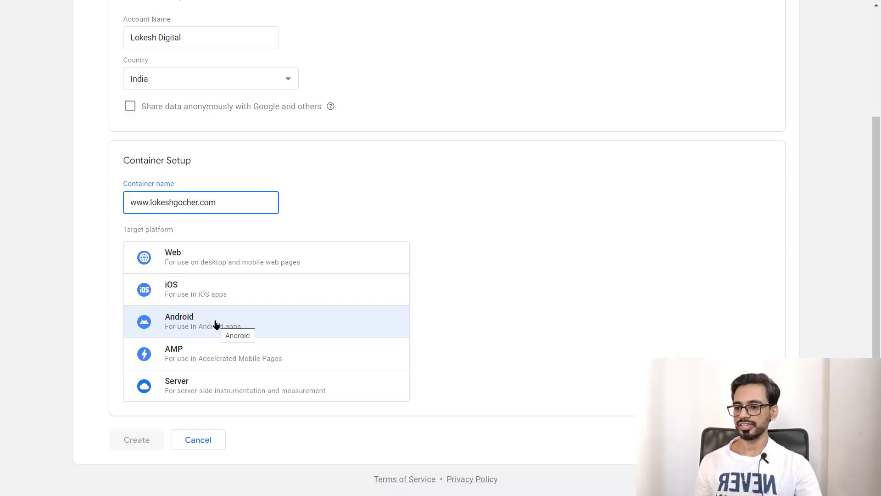
left_click(191, 258)
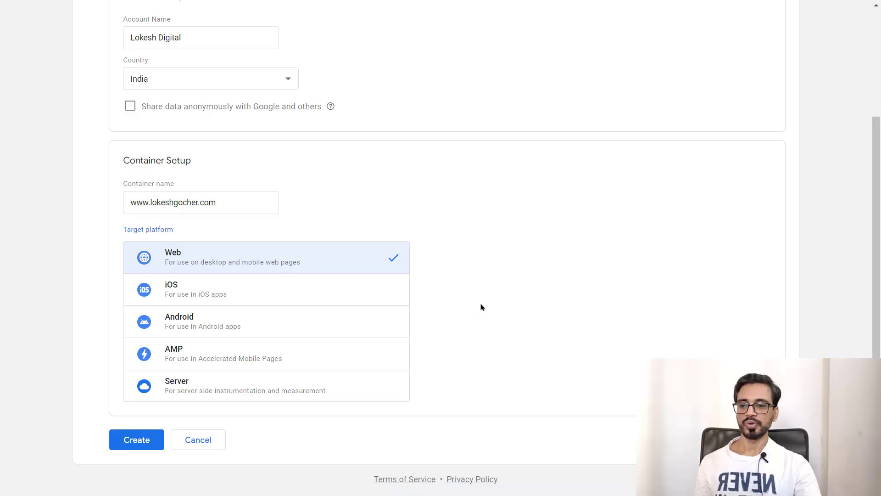
left_click(132, 442)
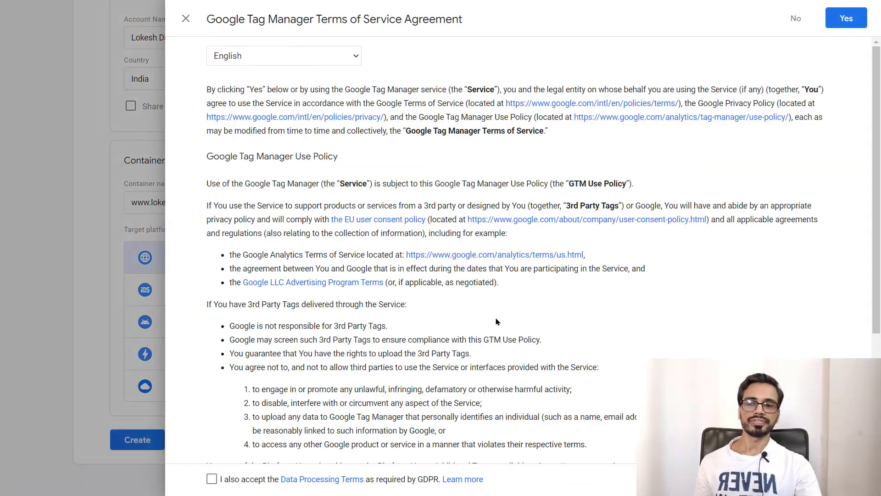
Accept the GDPR Data Processing Terms and agree to the Google Tag Manager Terms of Service
scroll(399, 195, "down", 4)
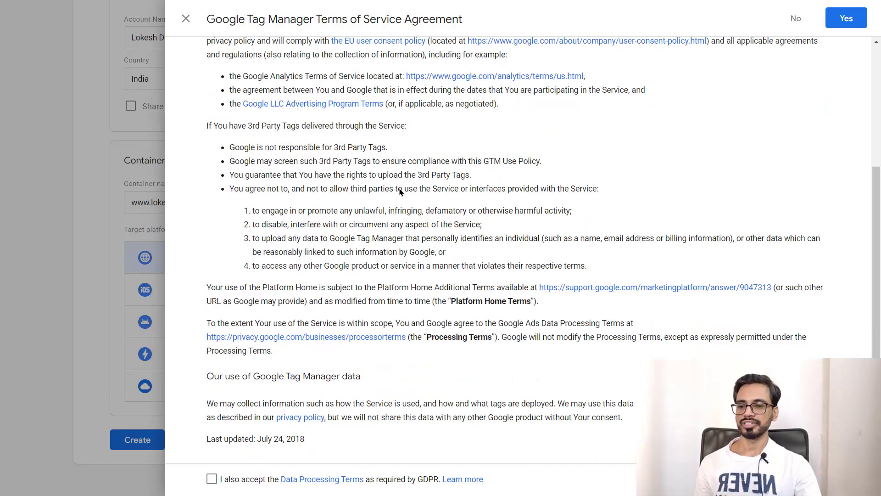
left_click(211, 479)
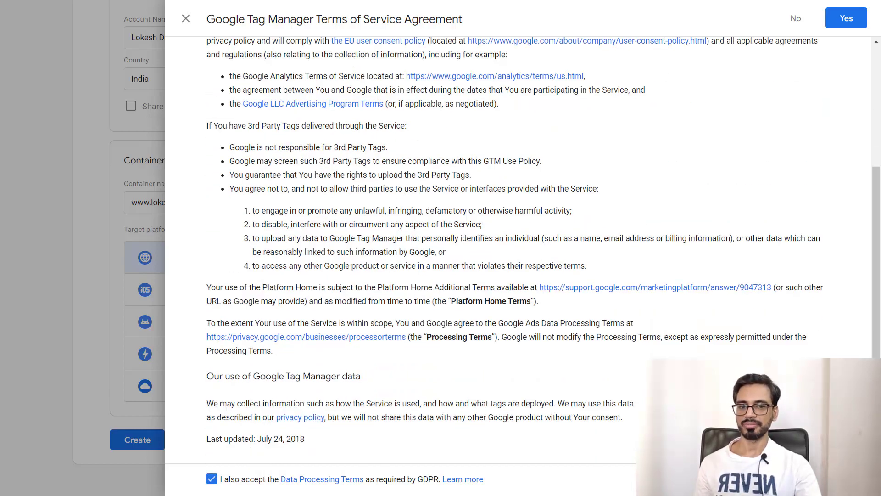
scroll(683, 355, "up", 4)
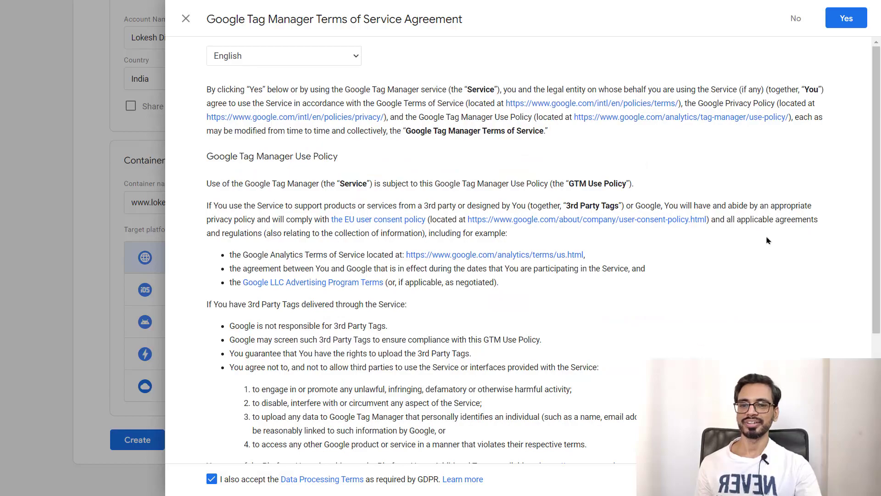
left_click(847, 24)
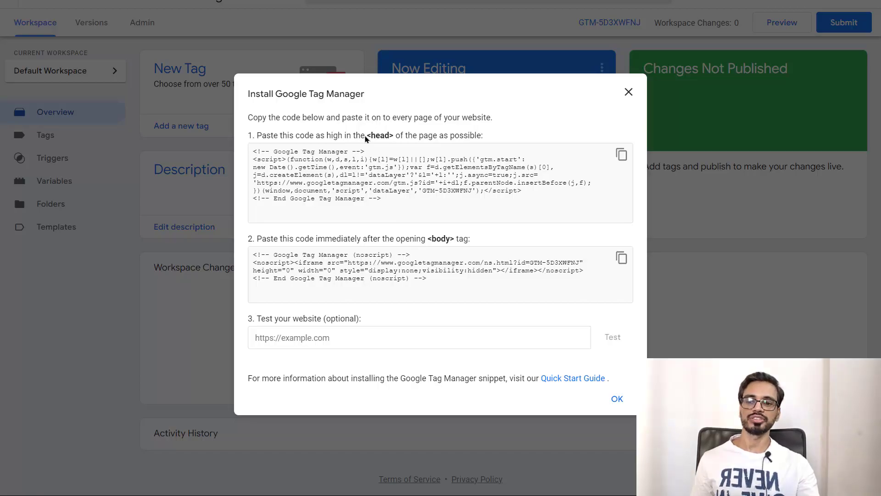
Bring up the container's installation code from its container ID and copy the <head> snippet
left_click_drag(422, 280, 252, 258)
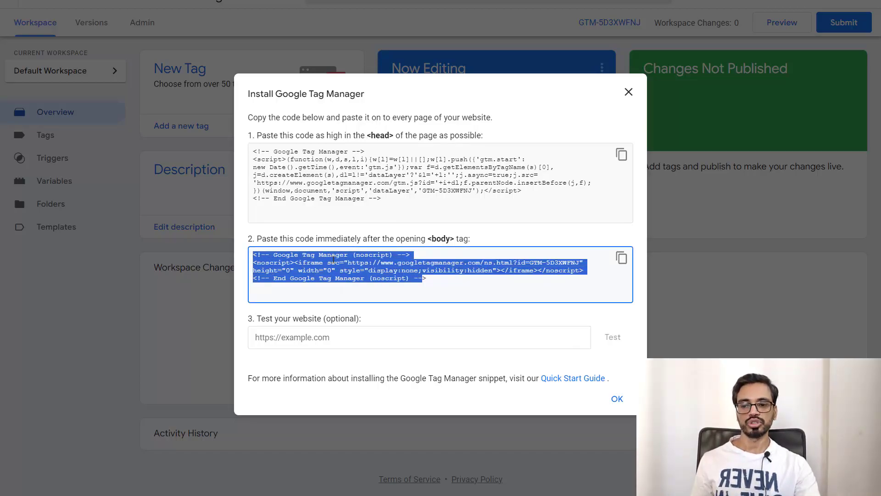
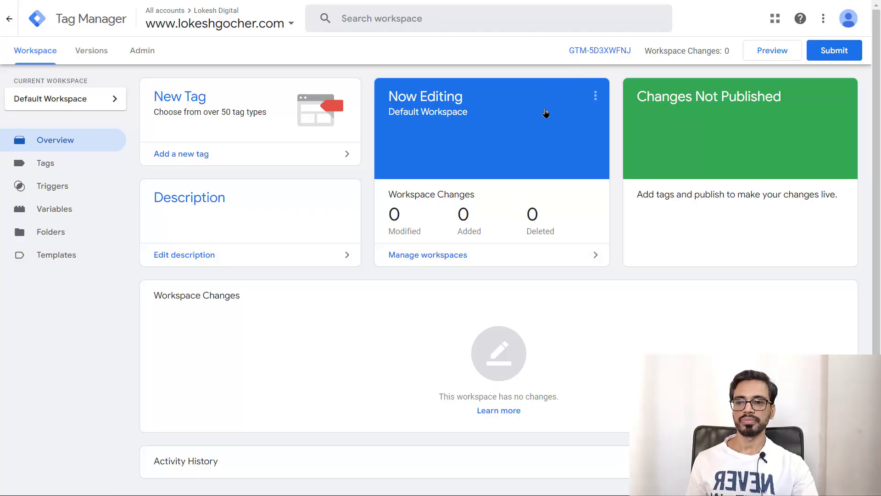
left_click_drag(568, 52, 628, 57)
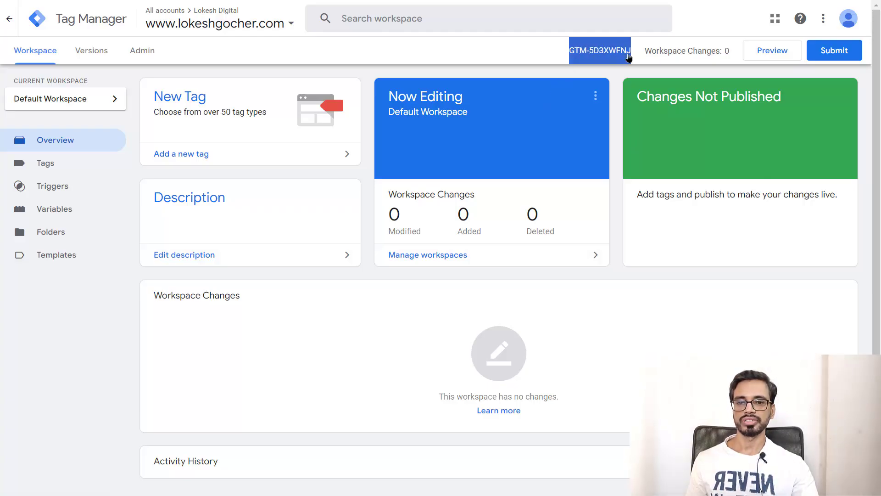
left_click(526, 58)
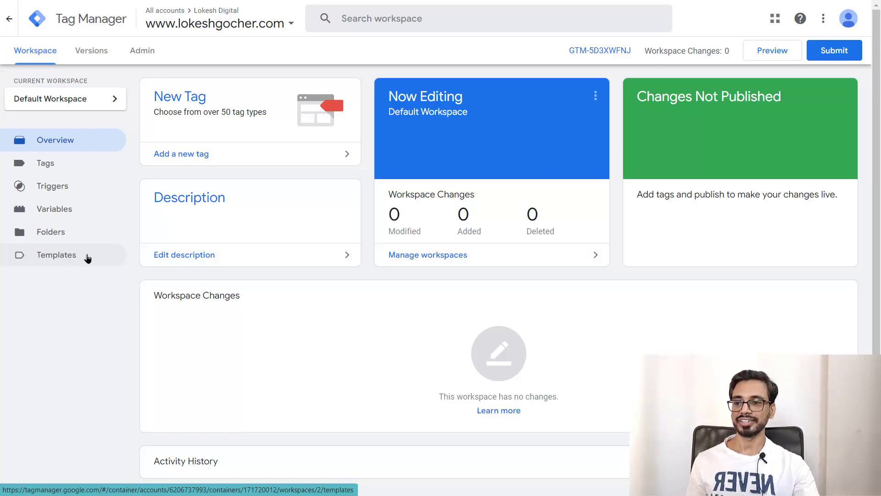
left_click(597, 52)
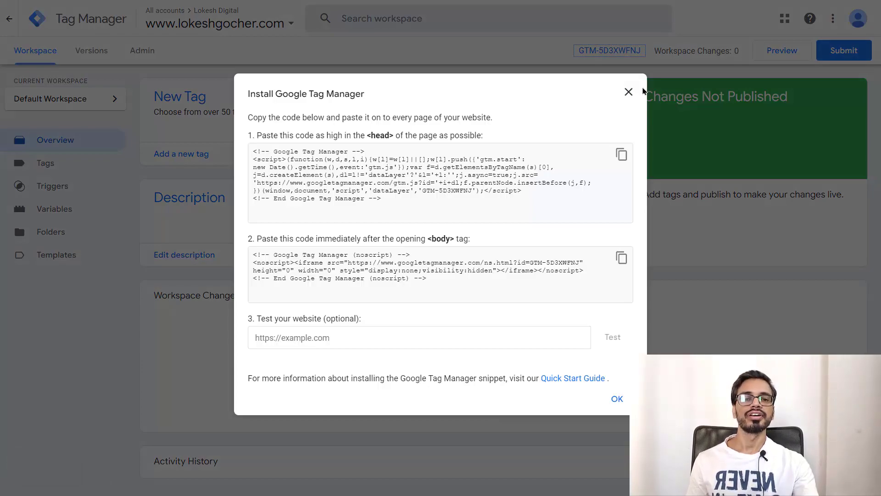
left_click(621, 154)
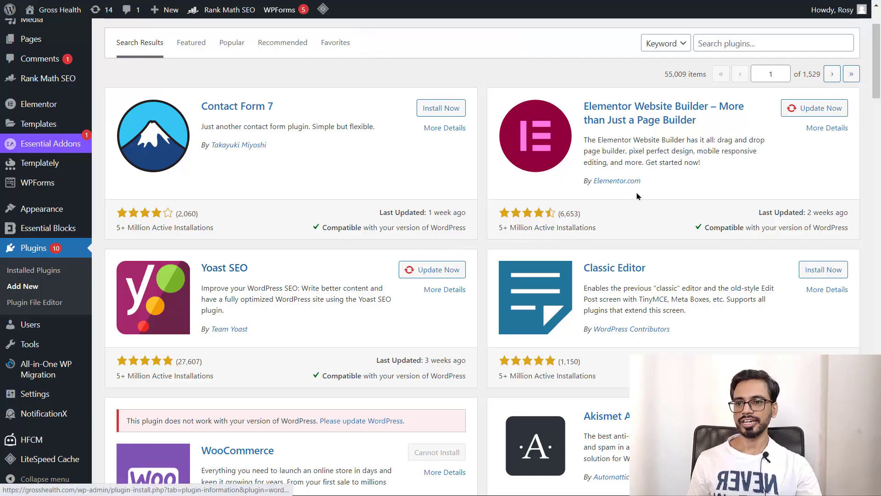
Switch to the WordPress admin and search the plugin directory for "header"
left_click(769, 44)
type("h")
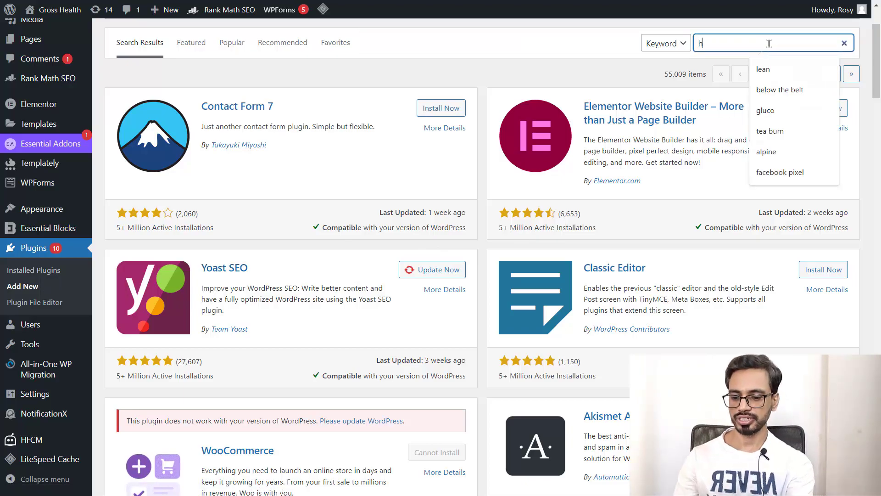
type("eader")
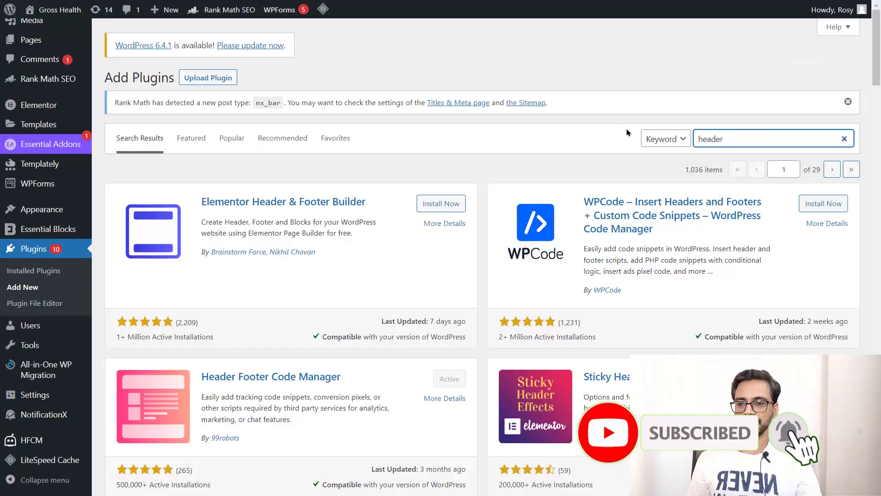
scroll(606, 160, "down", 2)
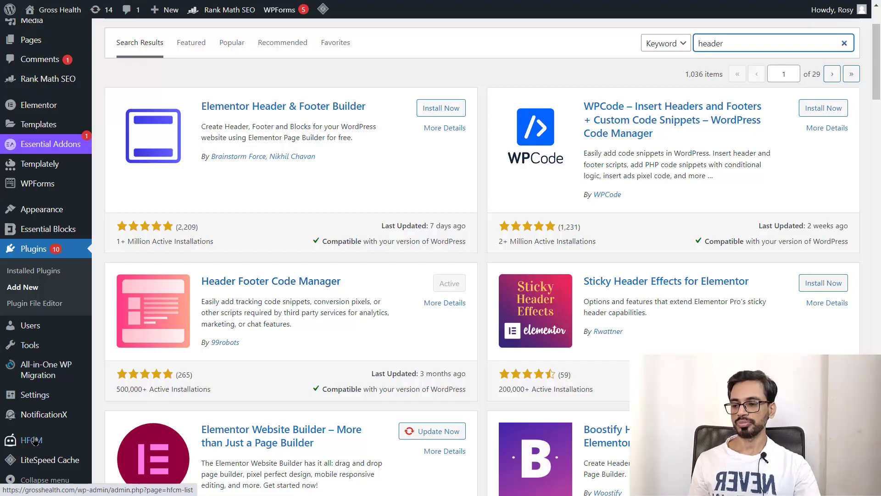
Open the list of all snippets in Header Footer Code Manager and start adding a new snippet
mouse_move(32, 443)
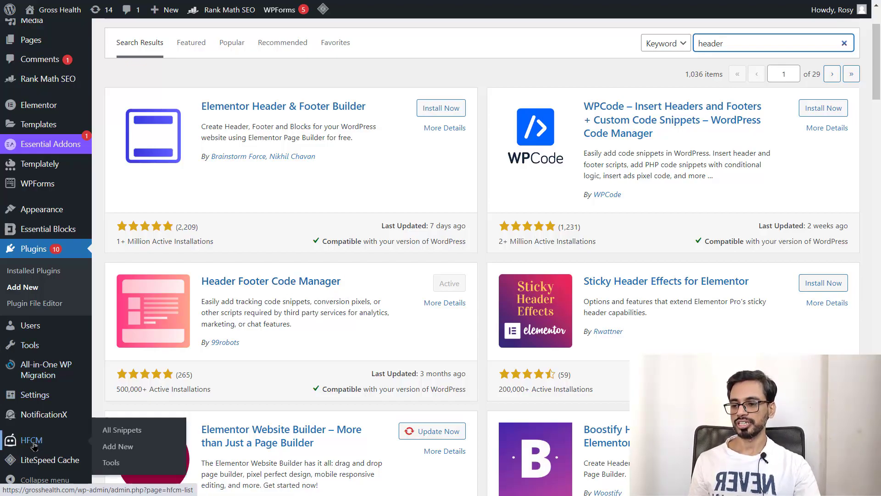
left_click(132, 432)
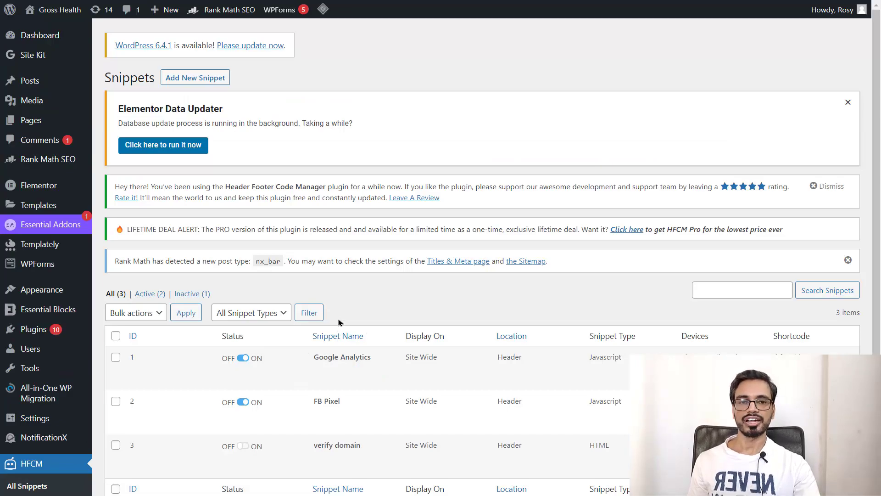
scroll(436, 296, "down", 2)
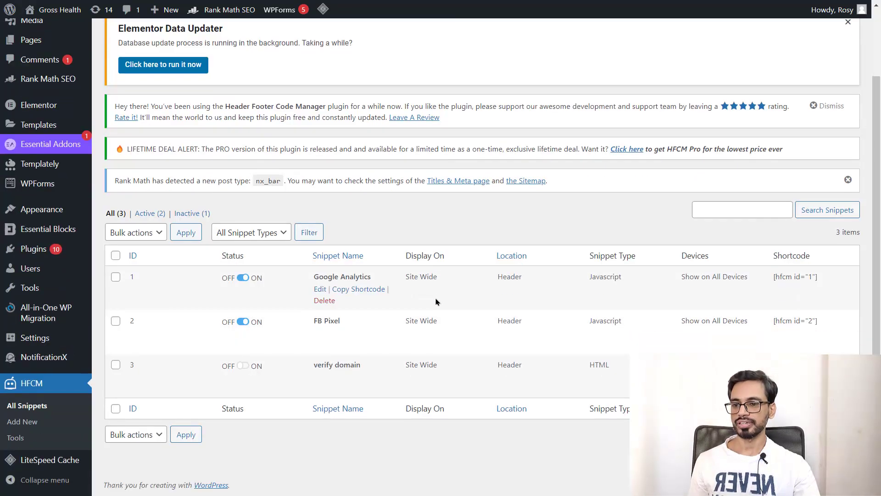
scroll(438, 293, "up", 2)
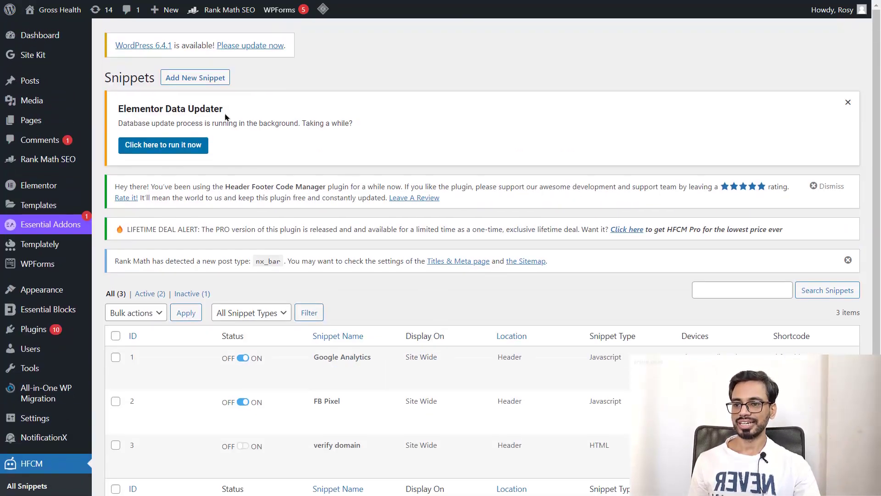
left_click(205, 83)
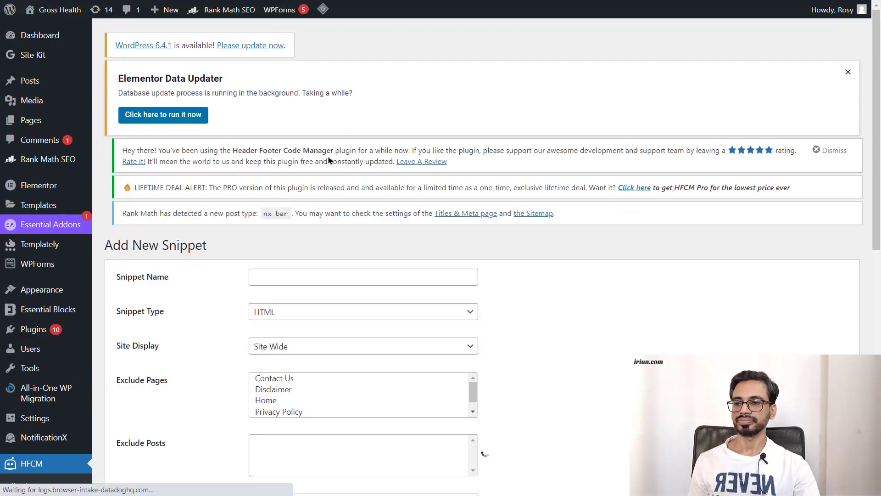
Name the new snippet "GTM AXY.com"
scroll(333, 166, "down", 5)
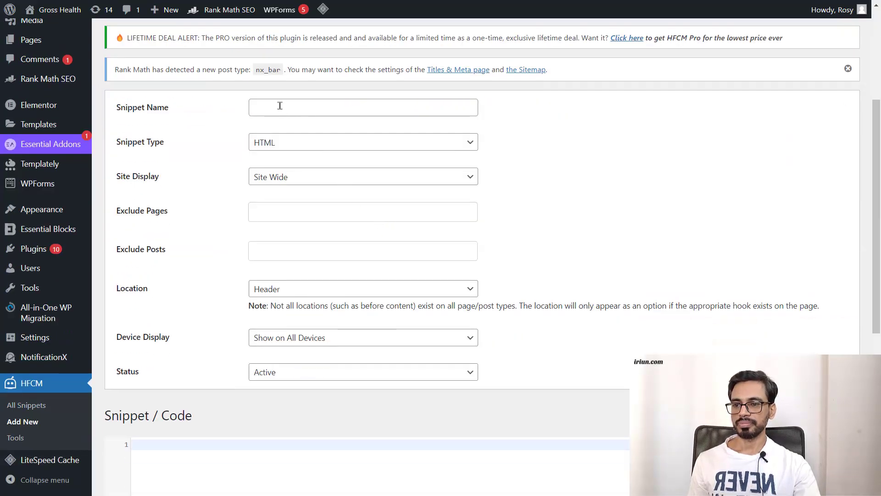
left_click(280, 105)
type("G")
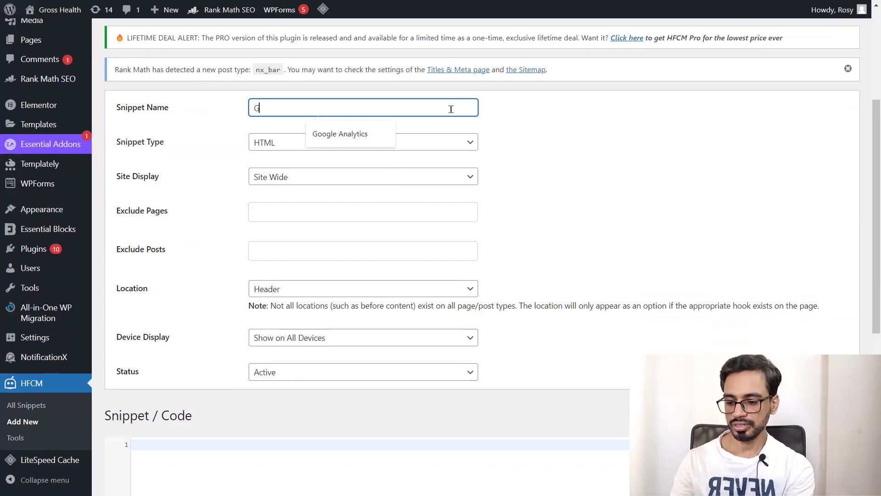
type("TM")
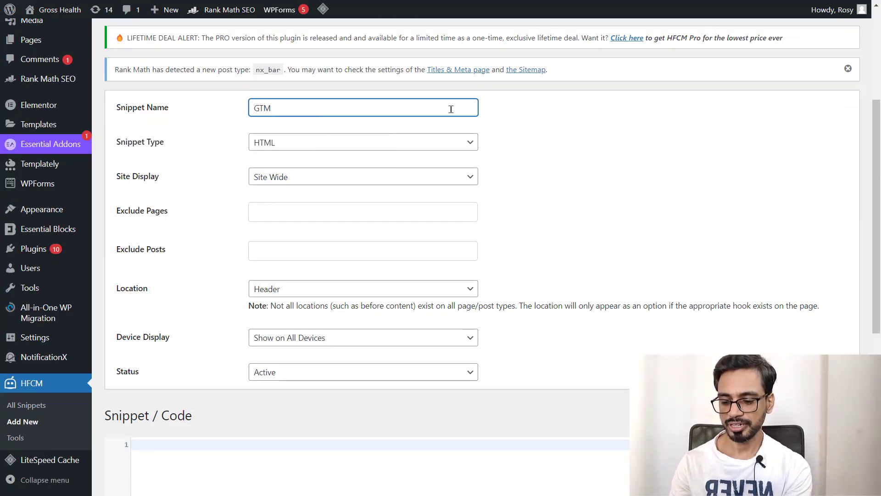
type(" AXY.")
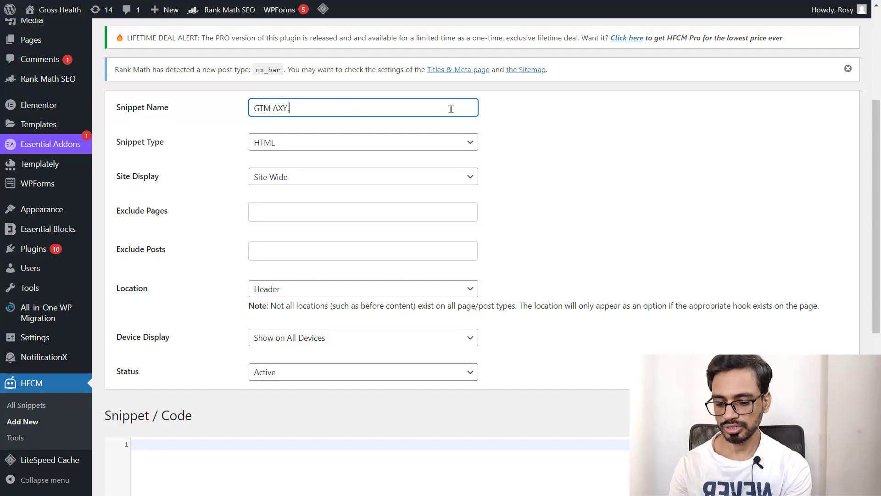
type("com")
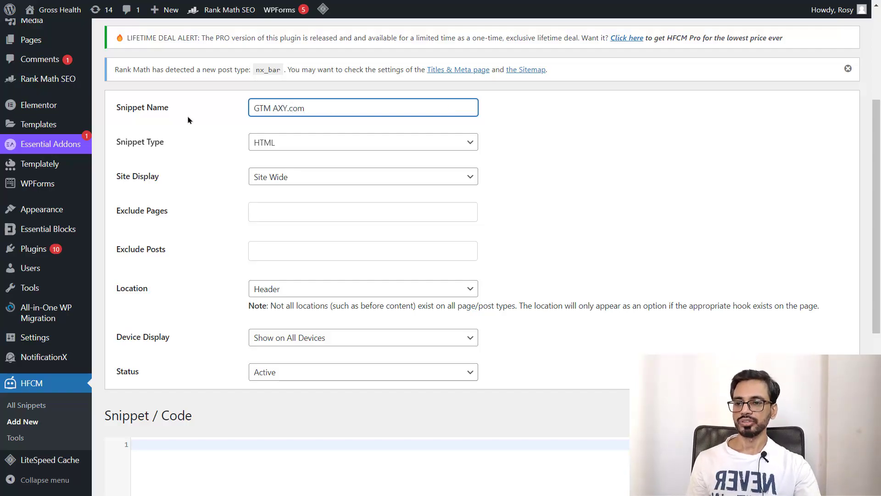
Set the snippet type to Javascript
left_click(410, 144)
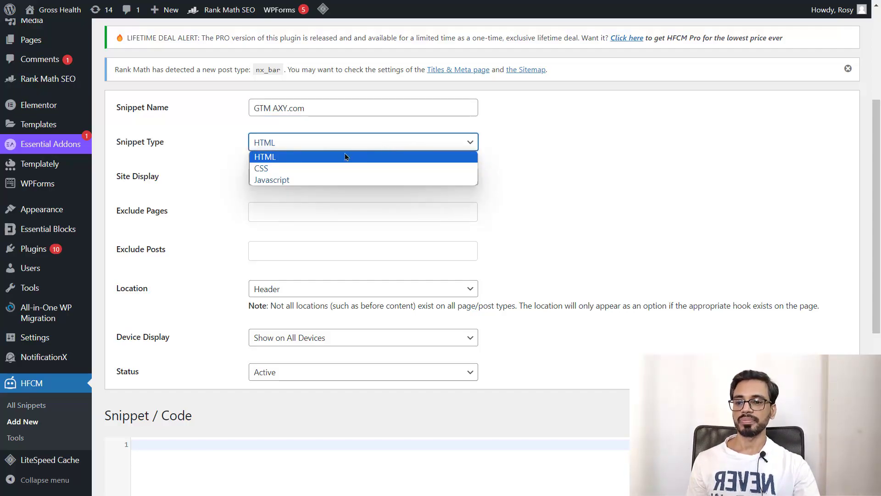
left_click(309, 178)
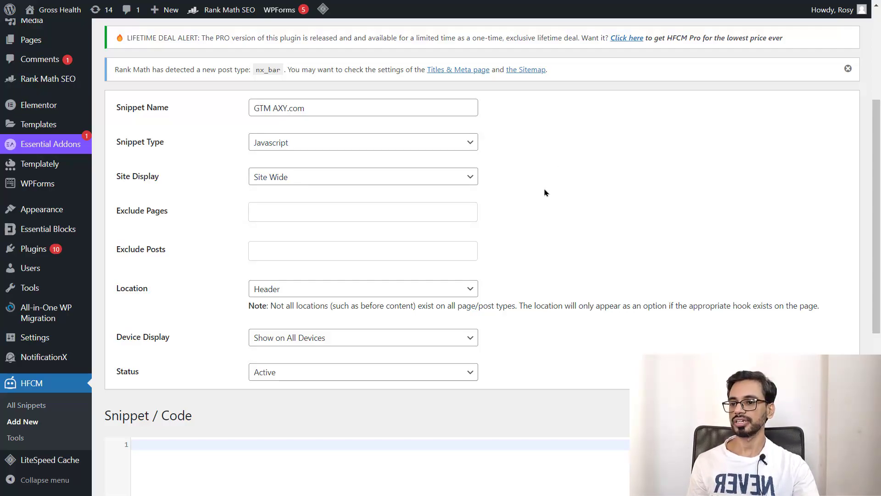
left_click(307, 180)
left_click(563, 190)
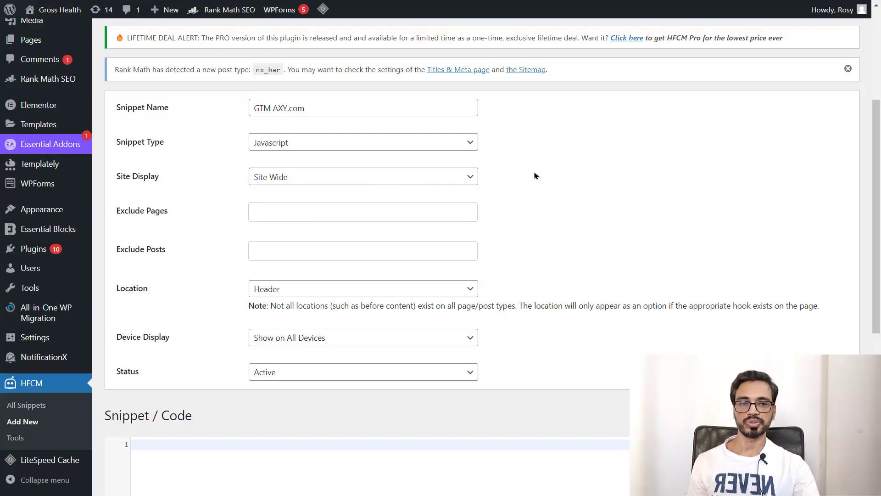
Review the options for Site Display, Exclude Pages and Location without changing them
left_click(472, 178)
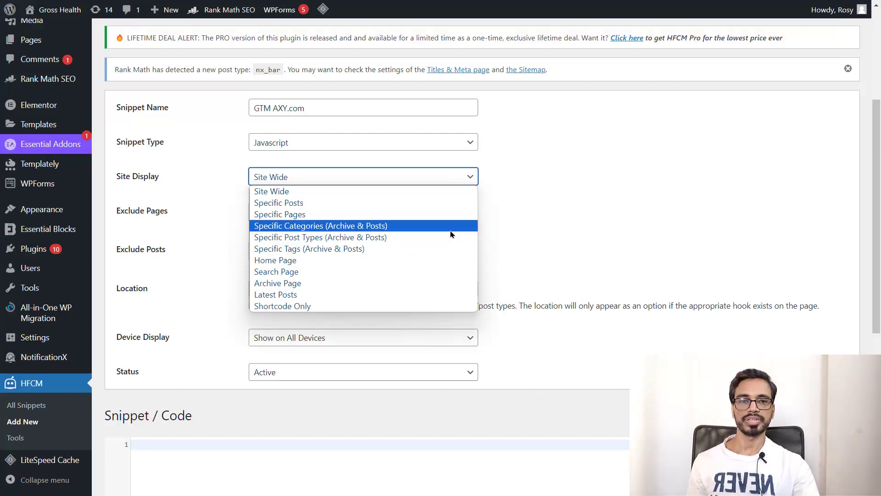
left_click(539, 206)
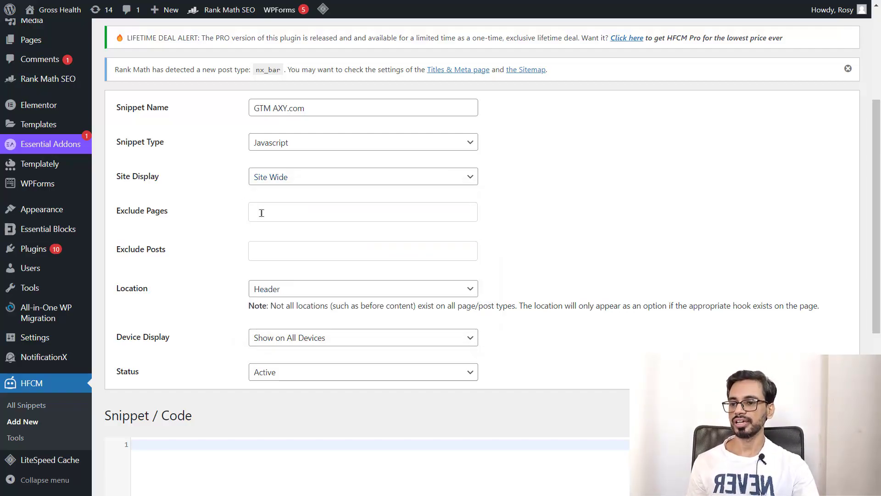
triple_click(137, 208)
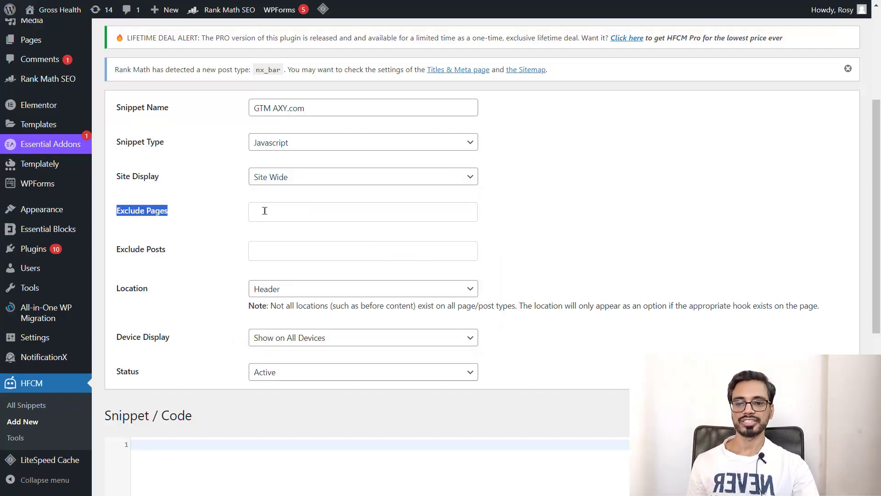
left_click(298, 211)
left_click(403, 211)
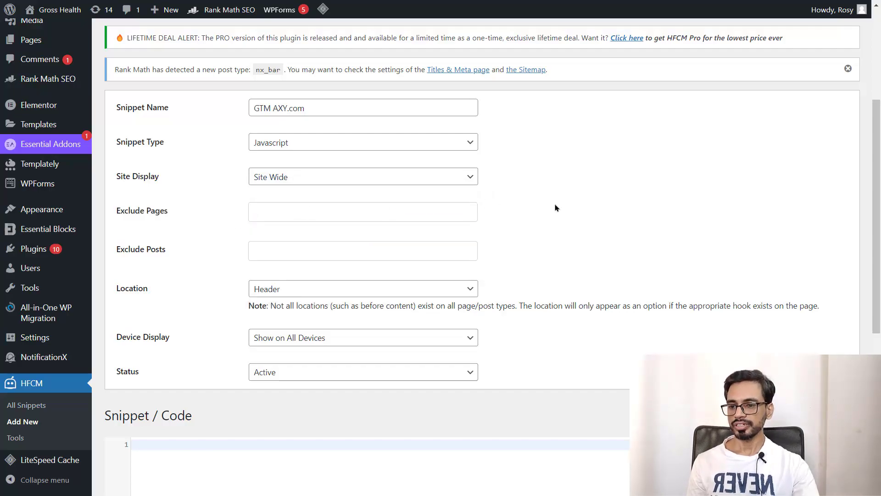
scroll(556, 207, "down", 2)
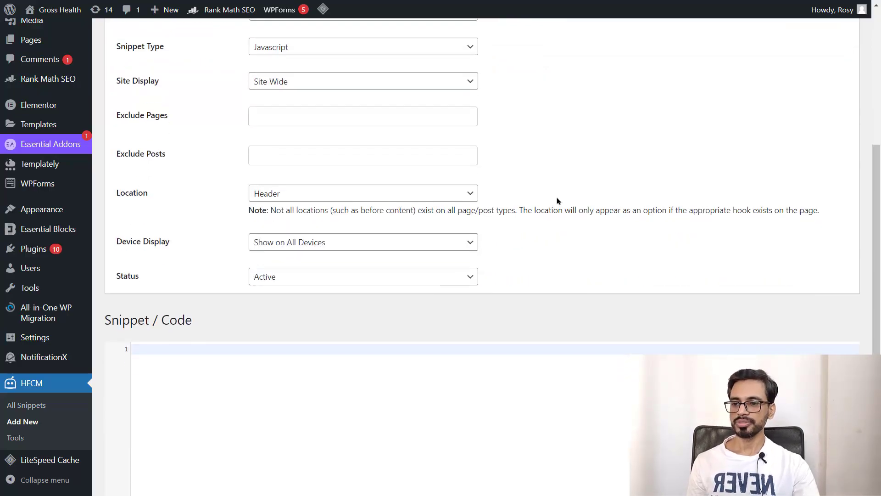
left_click(469, 195)
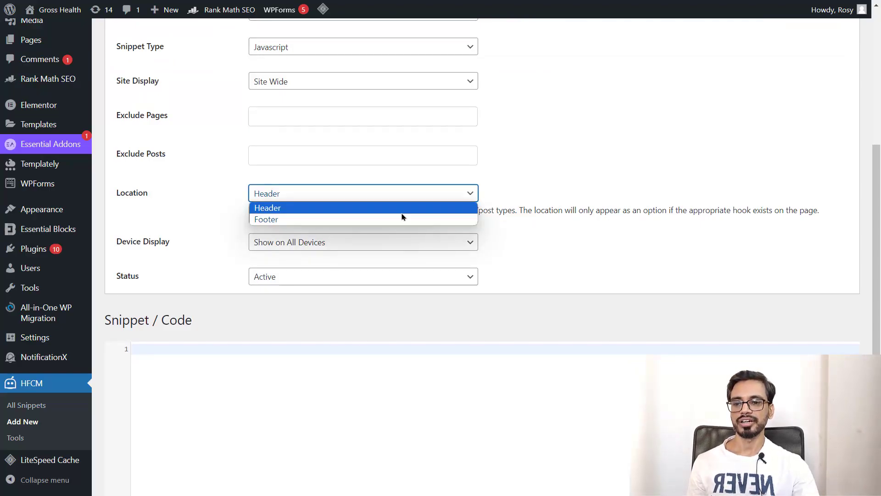
left_click(540, 179)
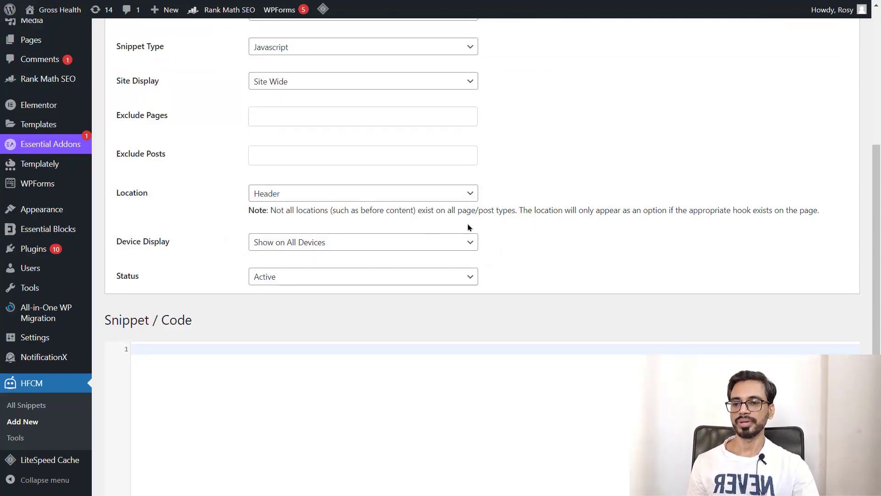
Paste the copied Google Tag Manager <head> code into the snippet's code editor and review it
scroll(289, 288, "down", 4)
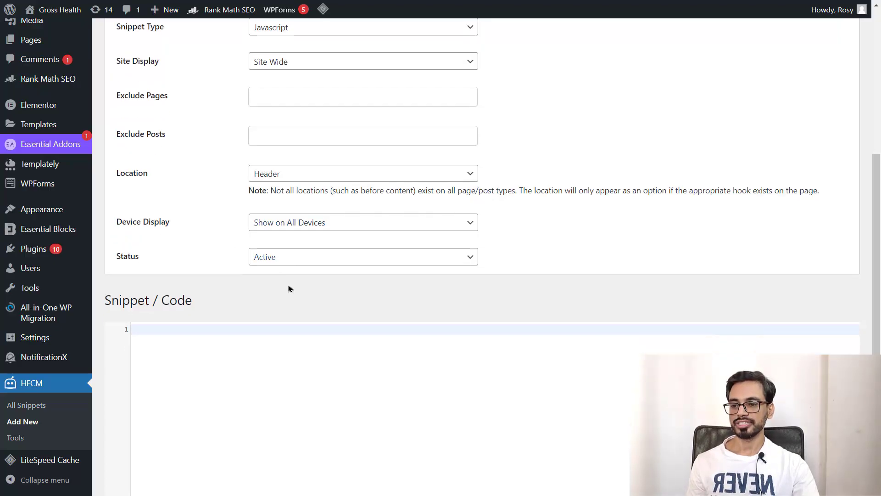
type("<!-- Google Tag Manager --> <script>(function(w,d,s,l,i){w[l]=w[l]||[];w[l].push({'gtm.start': new Date().getTime(),event:'gtm.js'});var f=d.getElementsByTagName(s)[0], j=d.createElement(s),dl=l!='dataLayer'?'&l='+l:'';j.async=true;j.src= 'https://www.googletagmanager.com/gtm.js?id='+i+dl;f.parentNode.insertBefore(j,f); })(window,document,'script','dataLayer','GTM-5D3XWFNJ');</script> <!-- End Google Tag Manager -->")
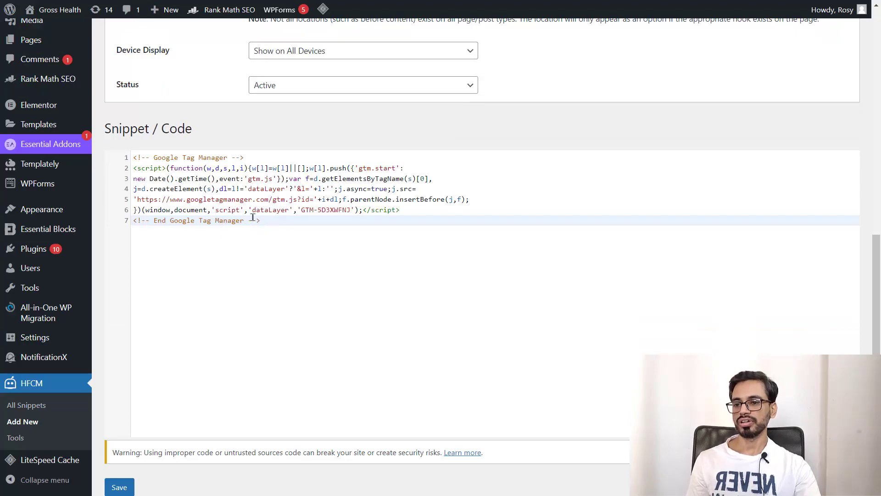
left_click_drag(252, 217, 134, 157)
scroll(299, 263, "down", 1)
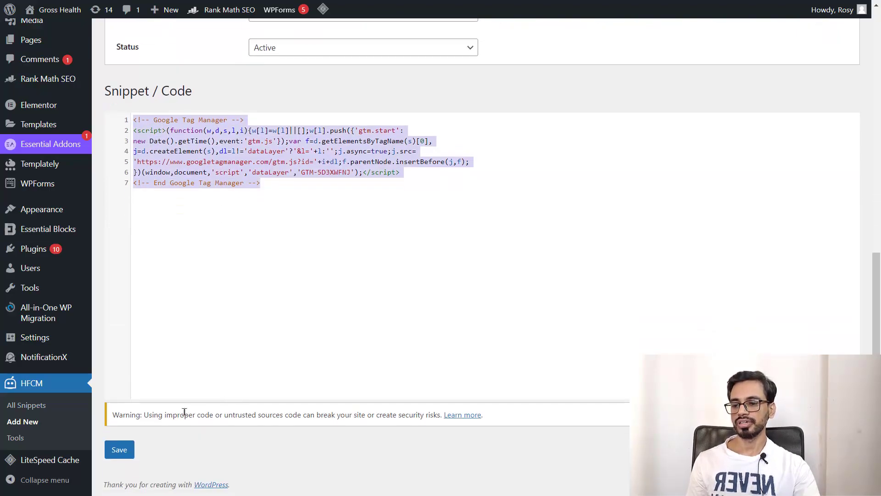
left_click(119, 457)
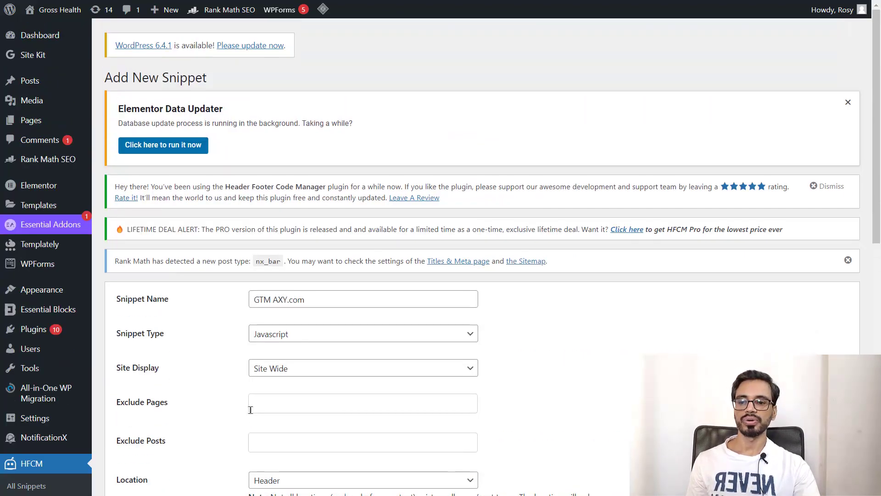
Rename the snippet "GTM AXY.com Head"
scroll(250, 410, "down", 5)
scroll(252, 409, "up", 6)
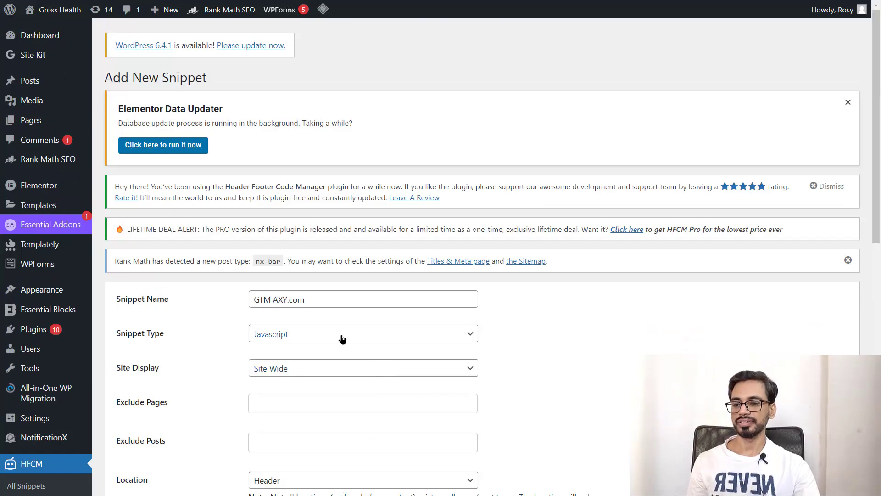
left_click_drag(288, 303, 335, 302)
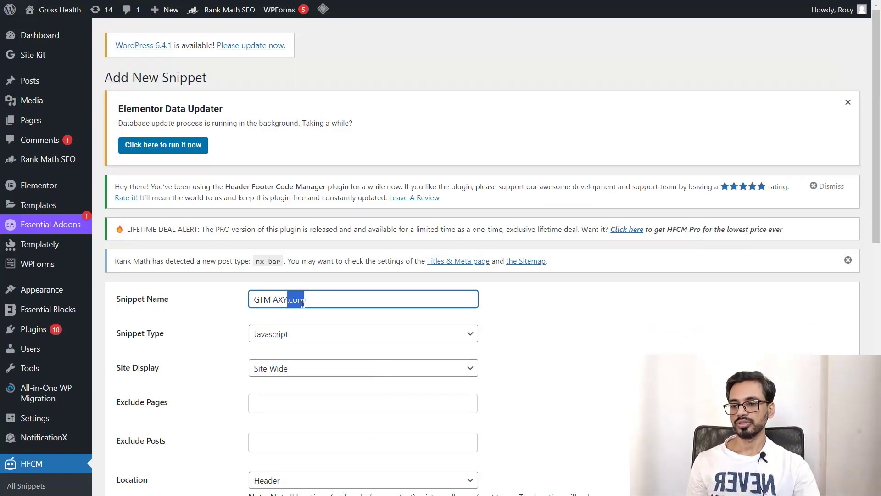
left_click_drag(274, 302, 357, 295)
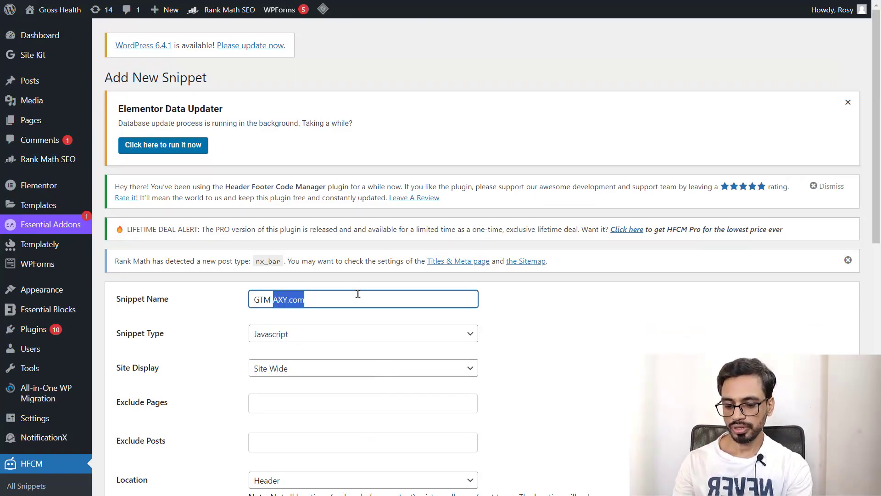
left_click(358, 294)
type("Head")
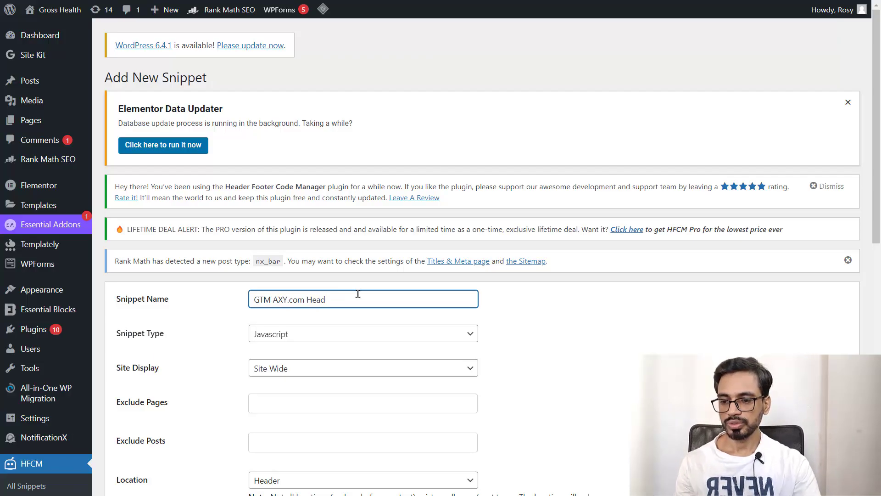
scroll(357, 293, "down", 4)
scroll(369, 282, "up", 4)
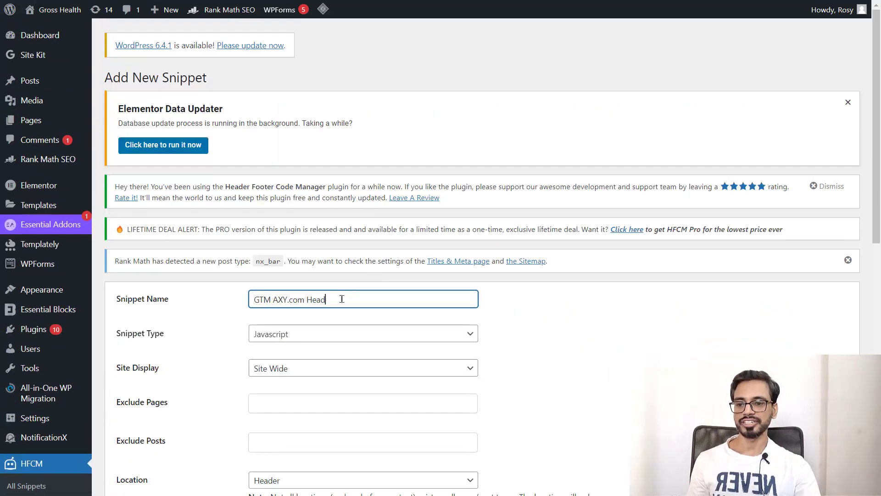
Change the snippet name to "GTM AXY.com Body"
scroll(342, 299, "down", 3)
scroll(442, 301, "up", 3)
double_click(320, 299)
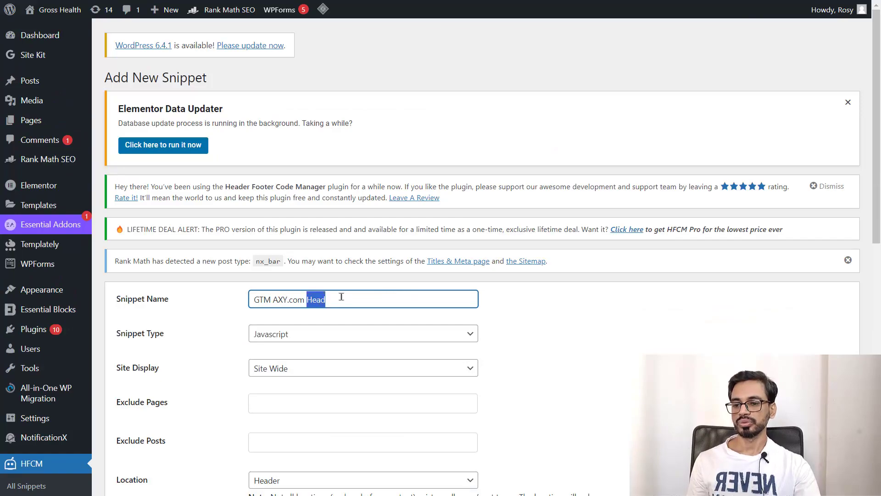
type("Body")
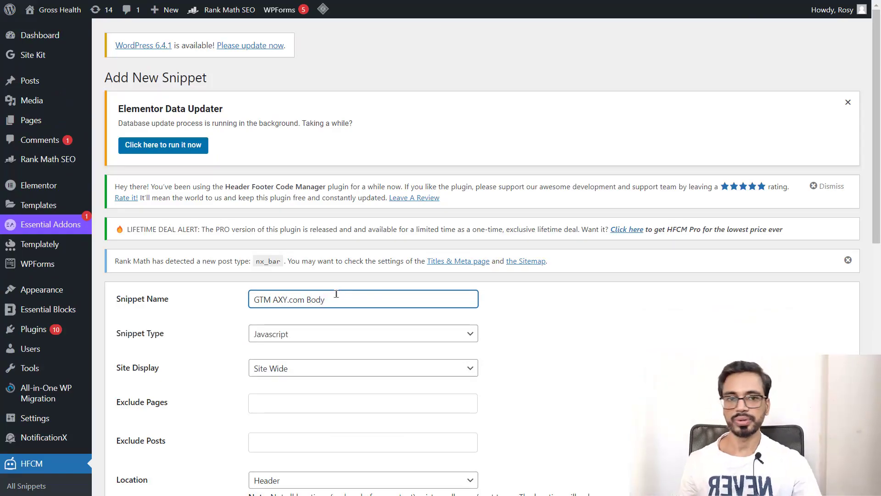
scroll(375, 299, "down", 4)
scroll(360, 224, "up", 4)
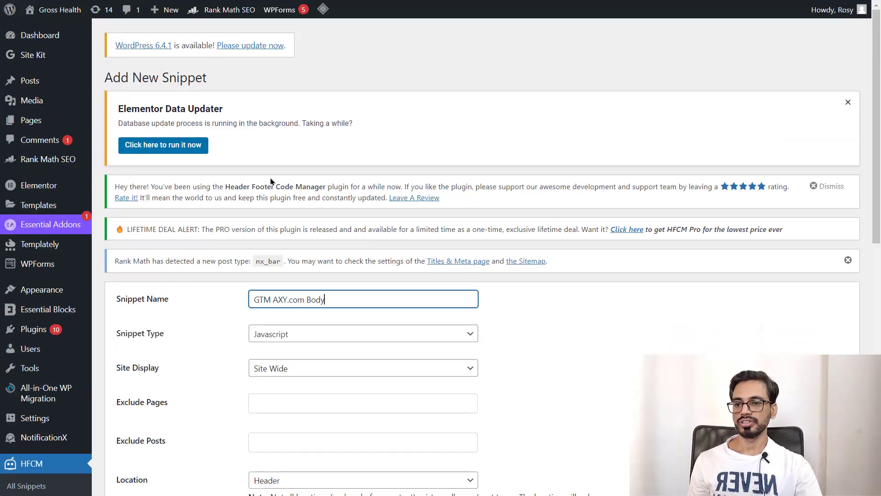
Set the snippet's location to Footer
scroll(388, 224, "down", 6)
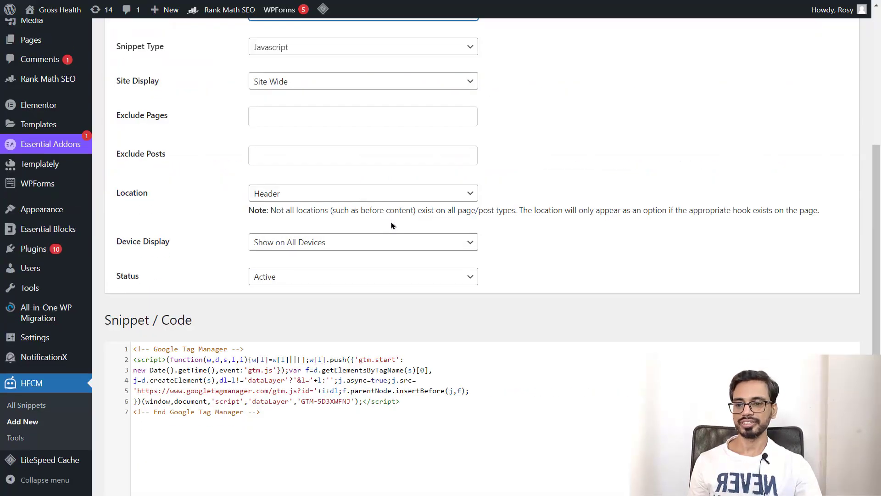
scroll(337, 152, "up", 2)
left_click(309, 290)
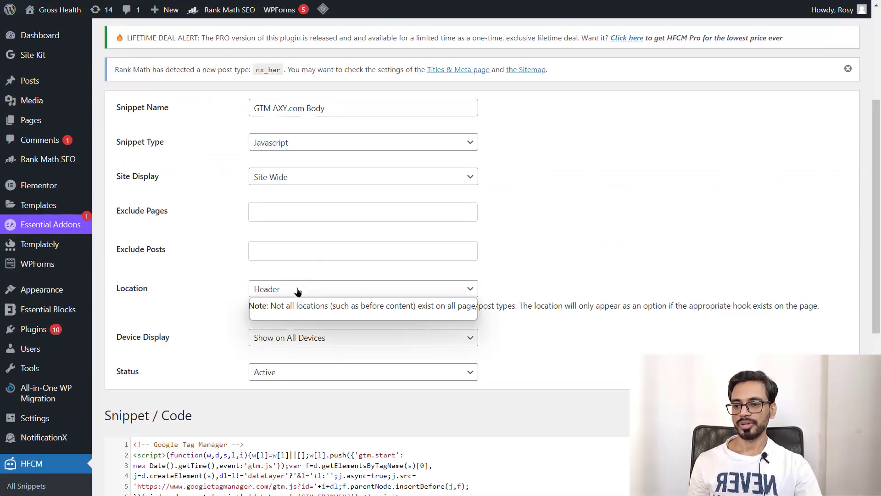
left_click(289, 316)
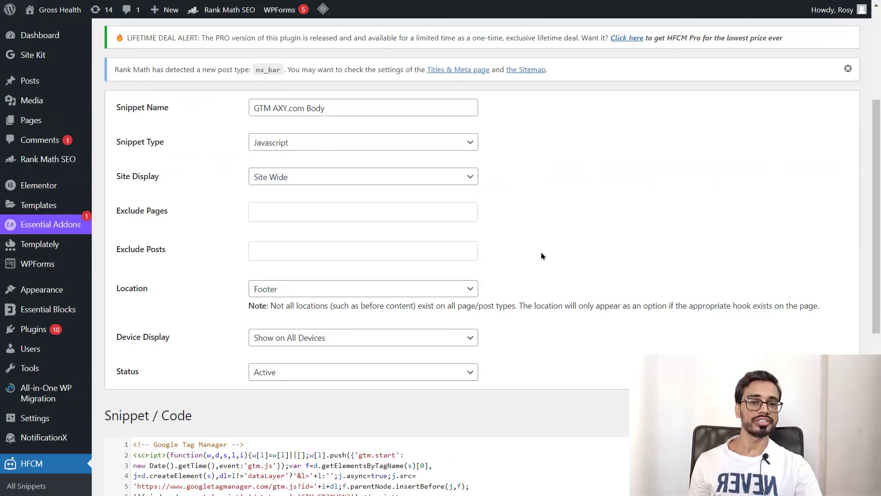
triple_click(362, 308)
left_click(571, 242)
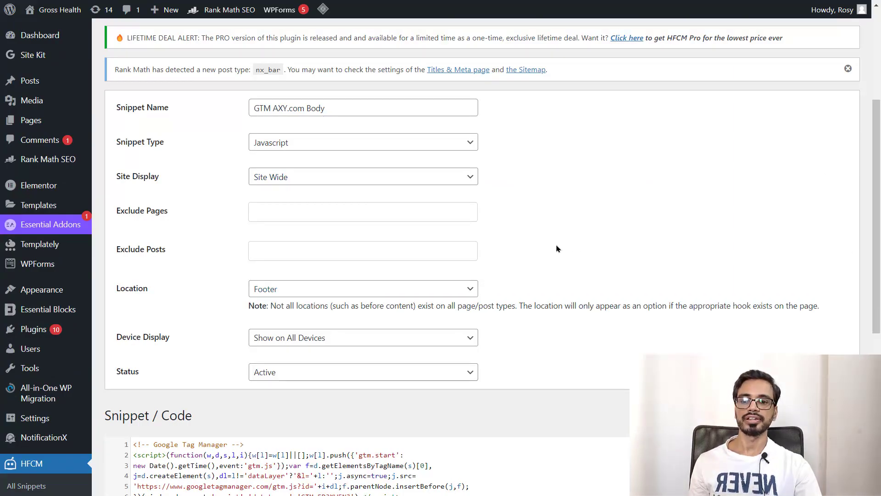
Replace the body snippet's code with the <body> noscript code copied from the Install Google Tag Manager dialog
scroll(536, 234, "down", 5)
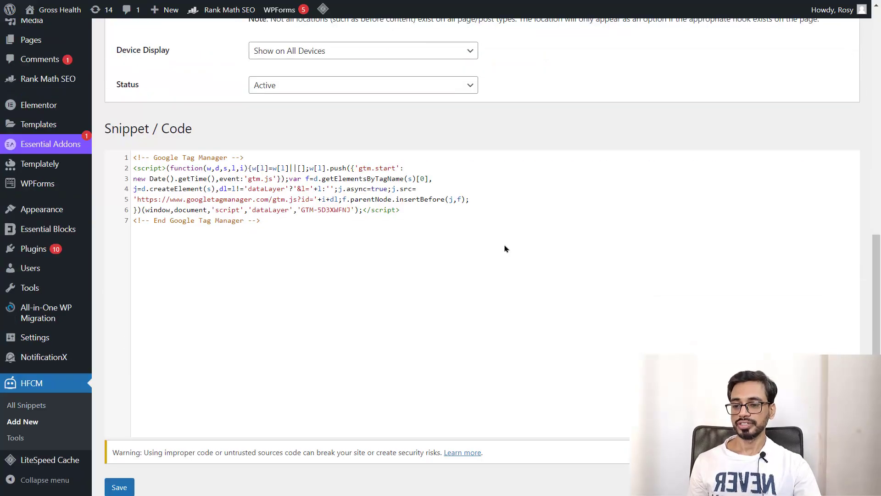
left_click_drag(271, 221, 132, 158)
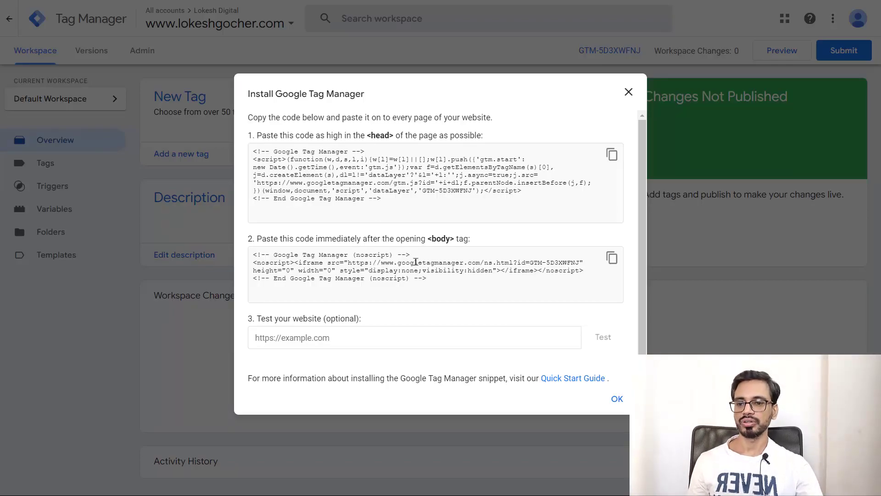
left_click(612, 258)
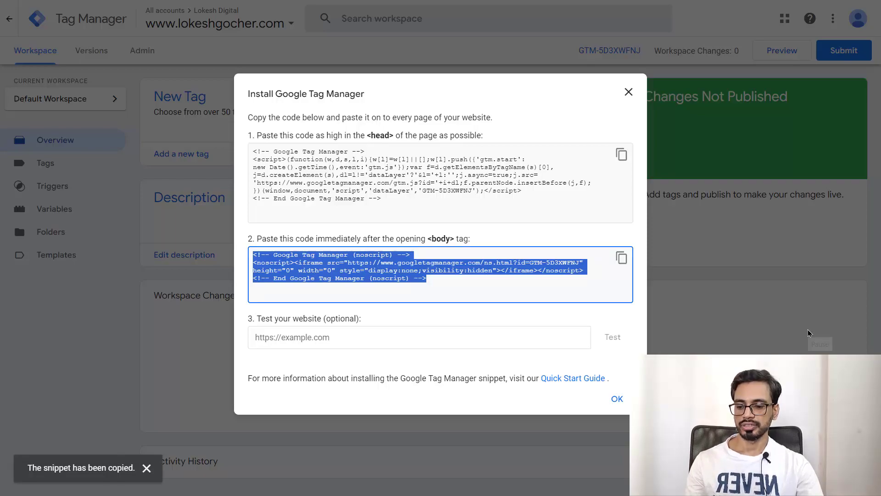
key("alt+Tab")
left_click(343, 285)
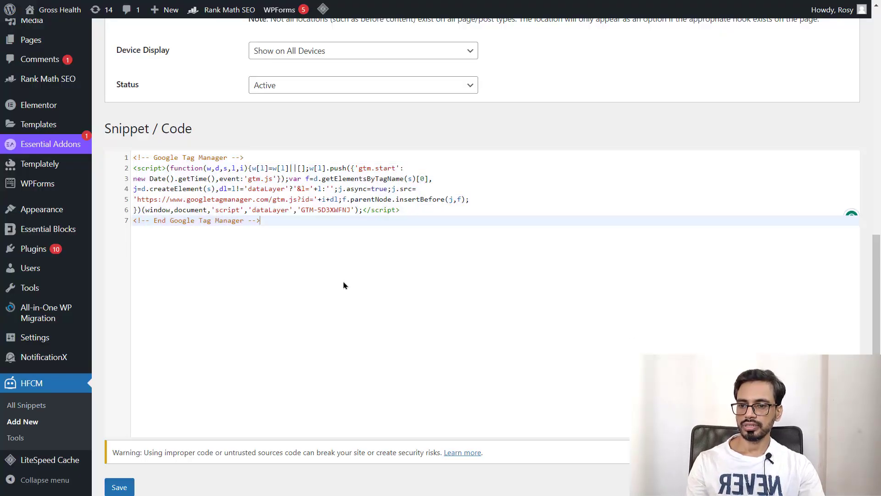
left_click_drag(295, 239, 90, 153)
key("ctrl+v")
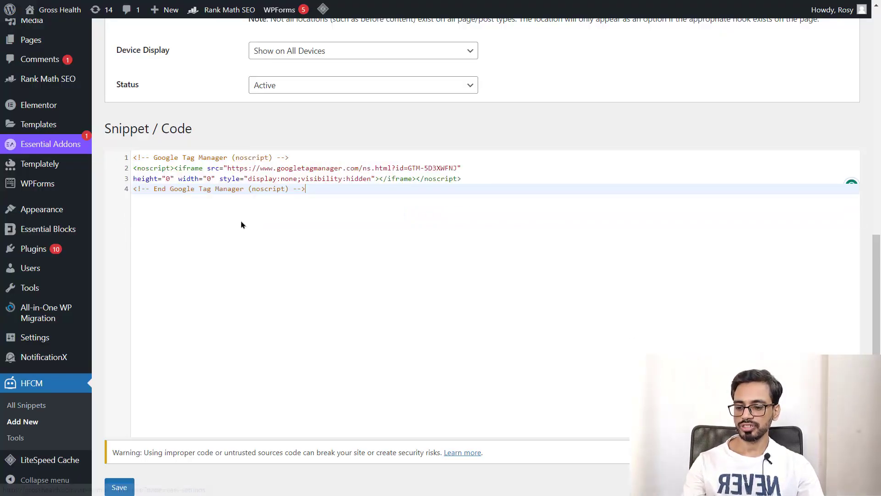
scroll(291, 246, "down", 1)
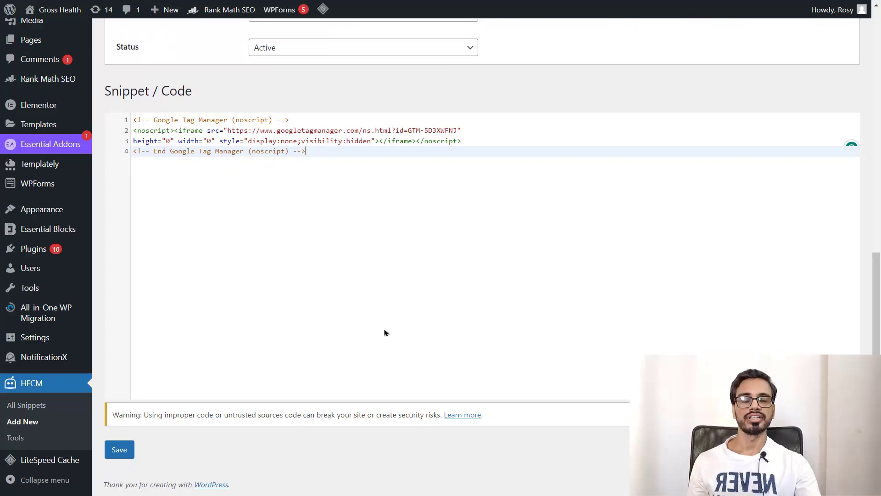
Open the Neve theme's header.php in the WordPress Theme File Editor
mouse_move(88, 211)
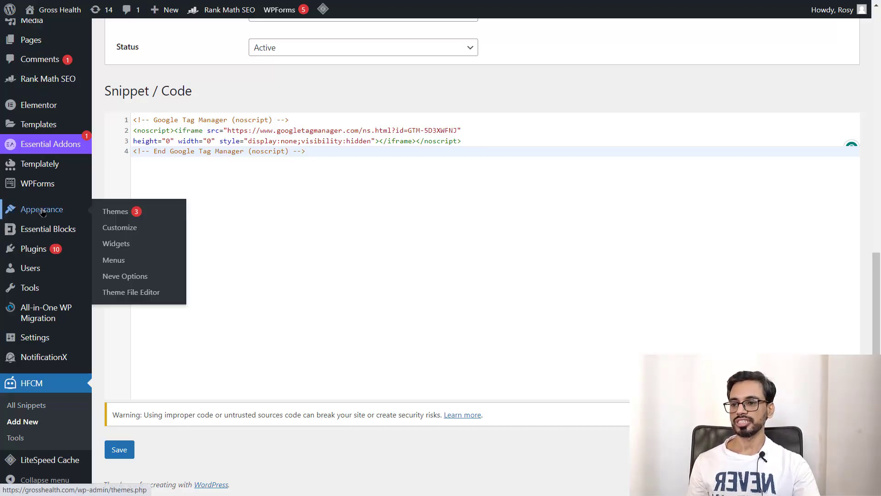
scroll(99, 211, "up", 10)
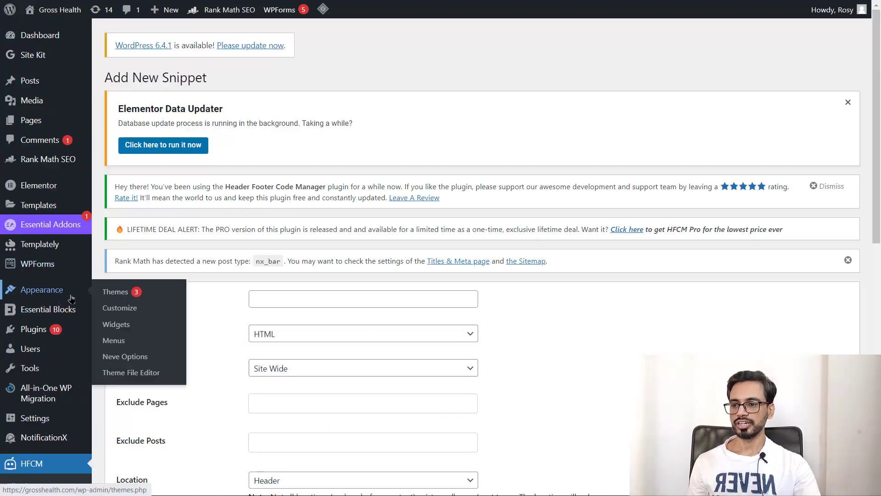
left_click(135, 373)
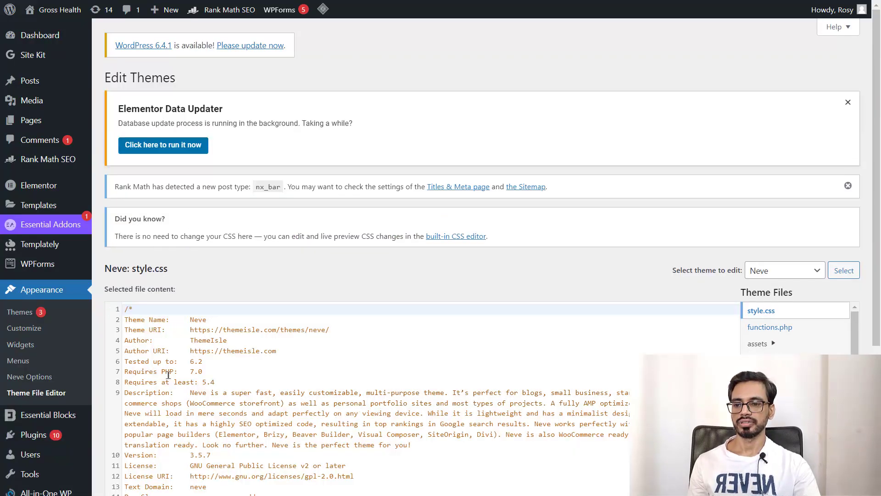
scroll(776, 247, "down", 4)
scroll(521, 226, "up", 5)
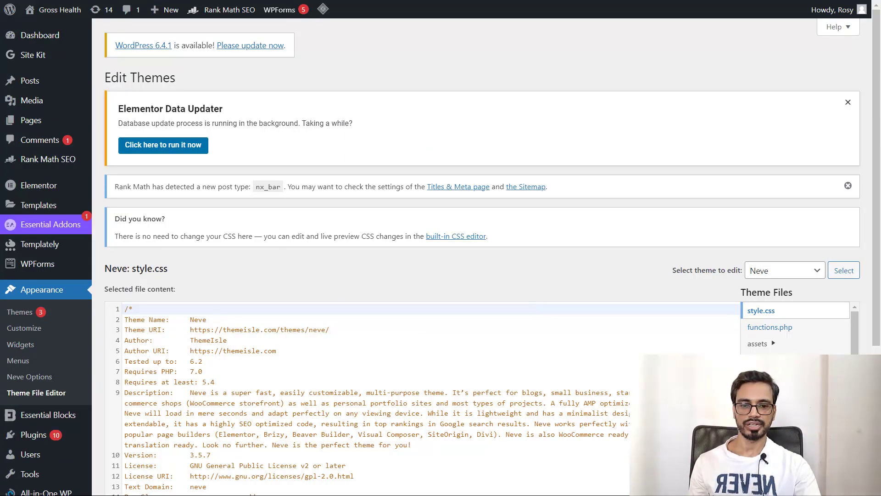
scroll(431, 148, "down", 2)
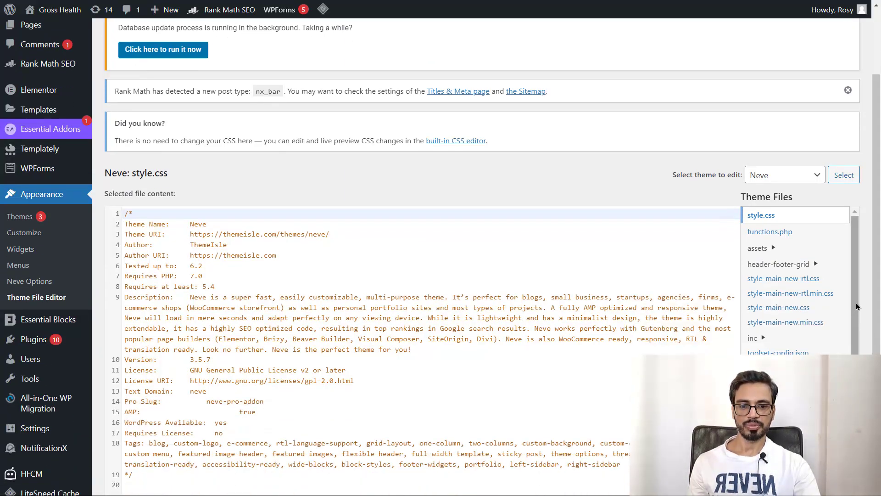
left_click_drag(856, 307, 856, 389)
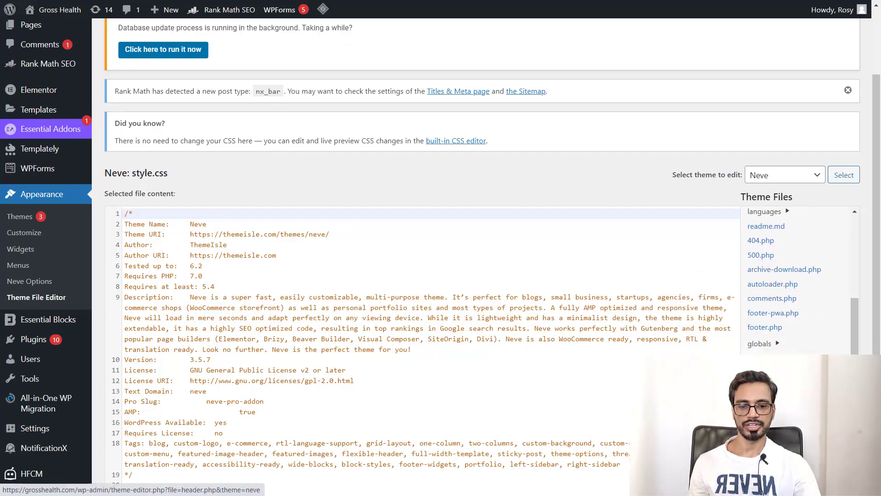
left_click(760, 358)
Paste the copied Google Tag Manager code on a new line just before the closing </head> tag in header.php
scroll(626, 360, "down", 5)
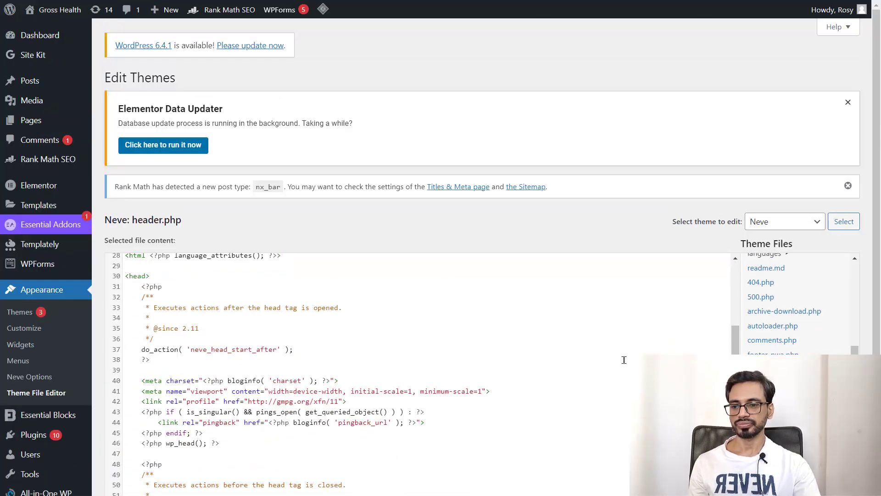
scroll(592, 359, "up", 5)
scroll(396, 345, "down", 3)
scroll(391, 340, "up", 3)
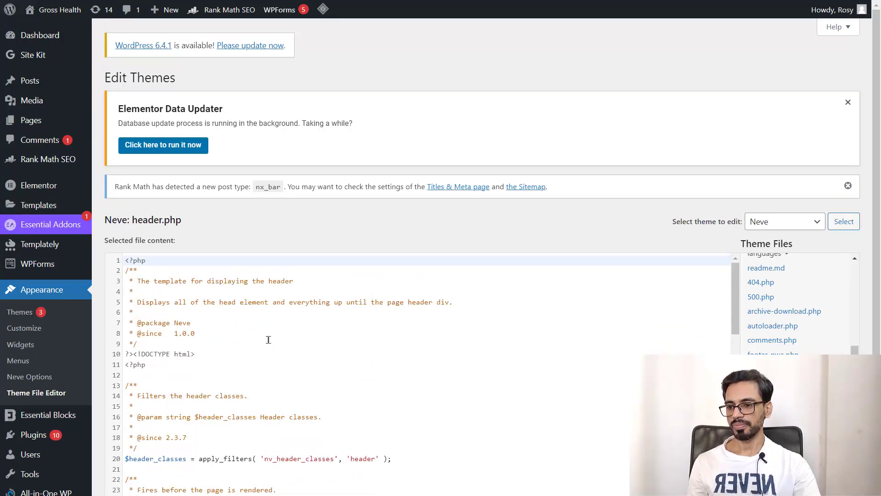
scroll(284, 356, "down", 3)
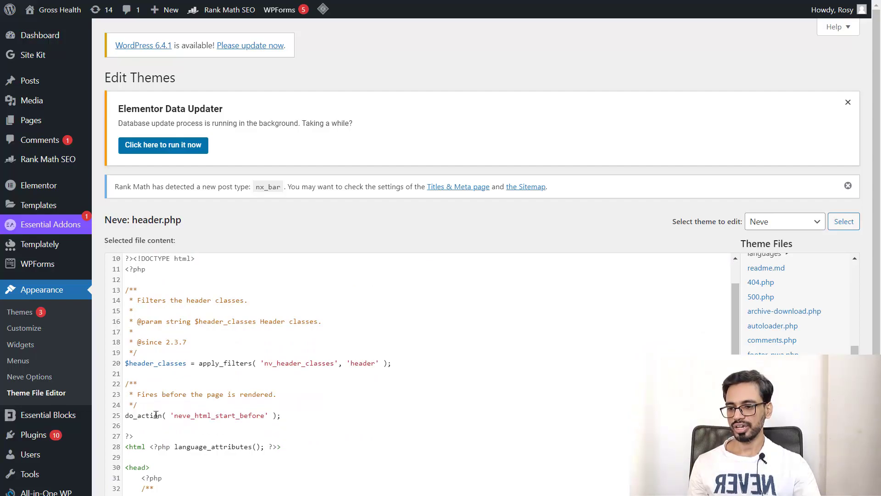
left_click(137, 438)
scroll(346, 427, "down", 6)
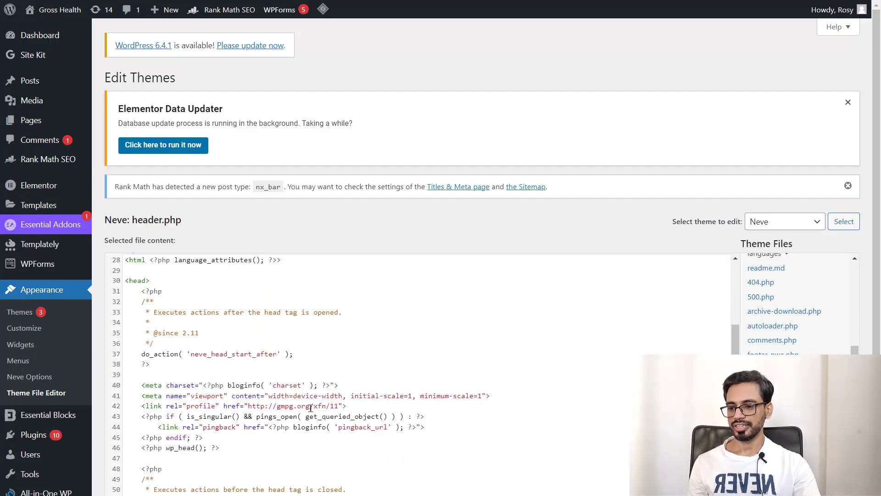
left_click(133, 277)
scroll(274, 305, "down", 6)
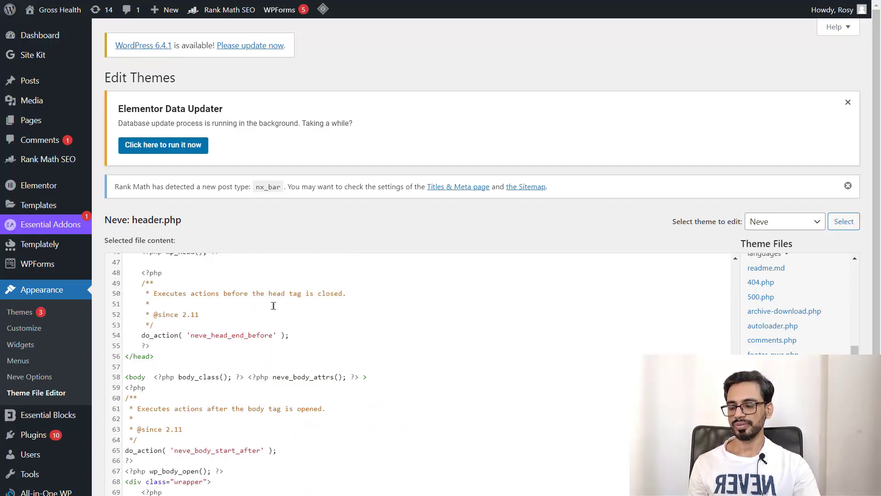
left_click(140, 352)
left_click(156, 345)
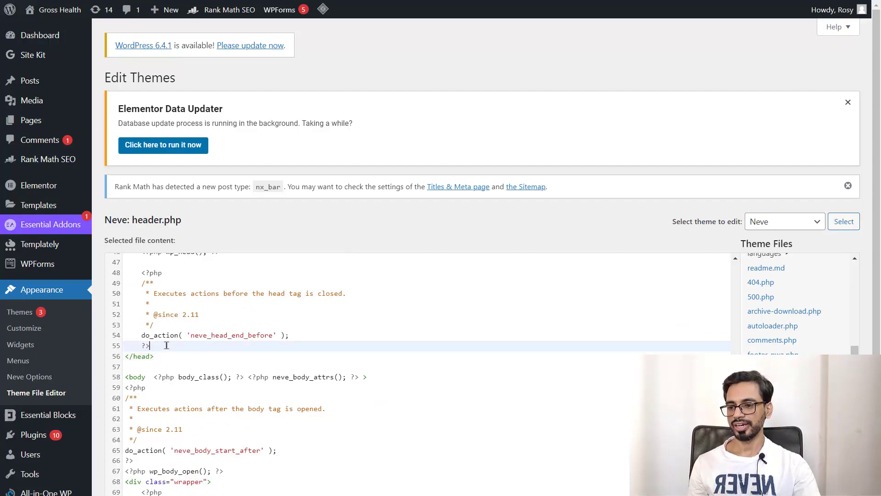
key("Return")
key("ctrl+v")
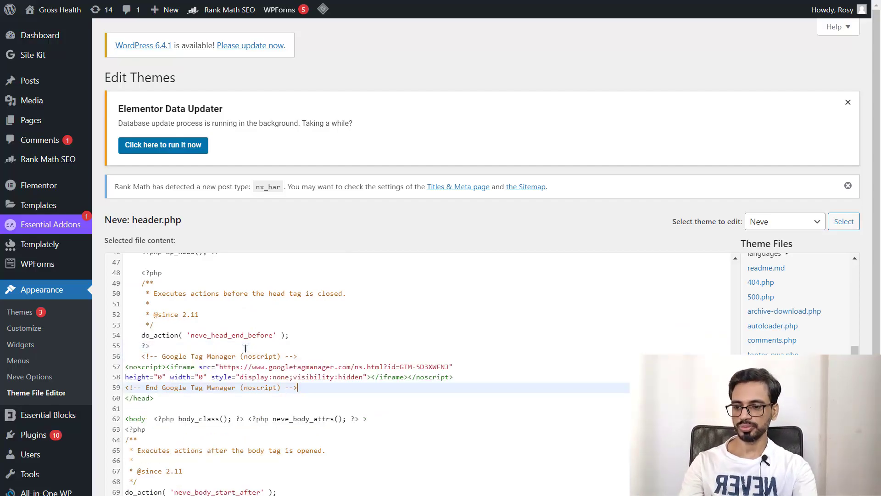
Paste the Google Tag Manager noscript code on a new line directly after the opening <body> tag in header.php
scroll(873, 318, "down", 4)
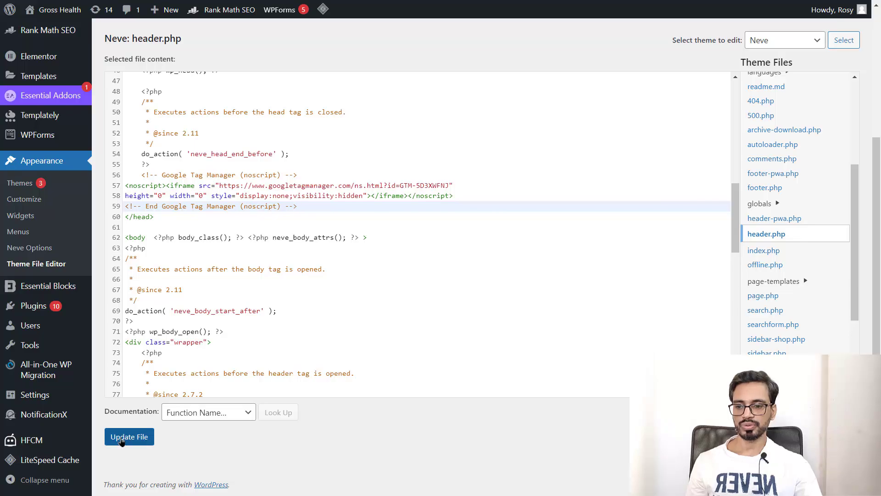
double_click(137, 237)
left_click(381, 237)
key("Return")
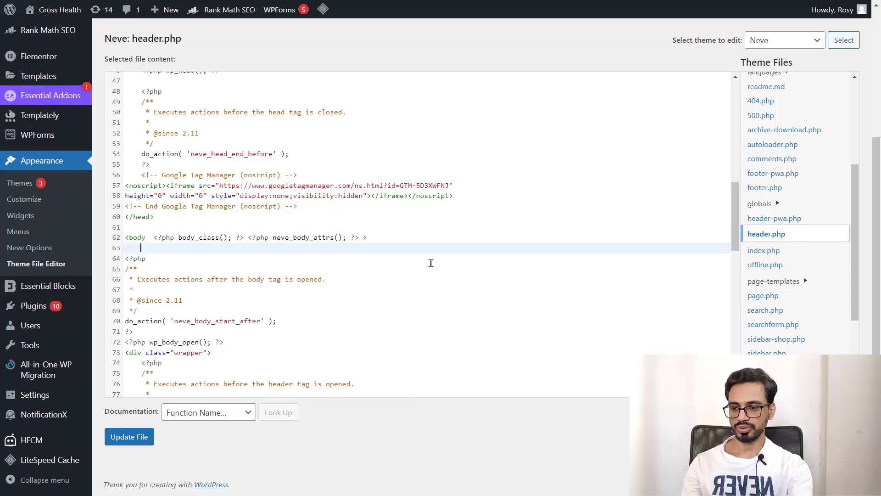
key("ctrl+v")
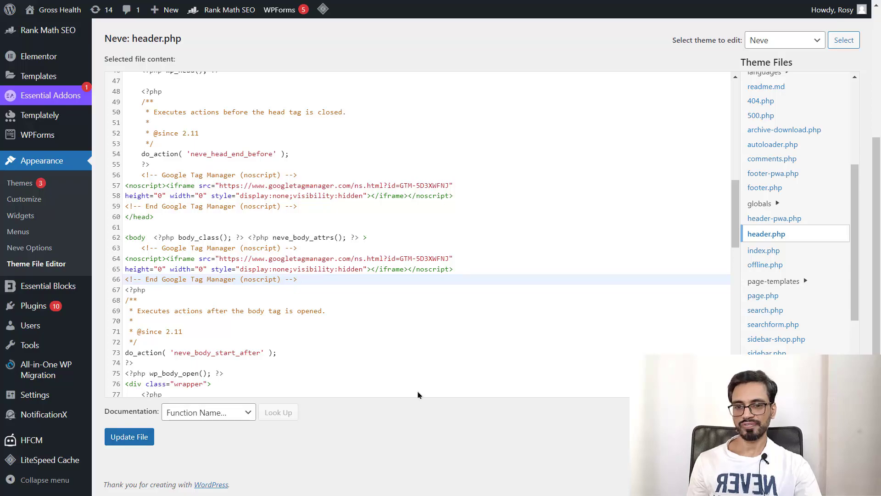
scroll(665, 312, "up", 15)
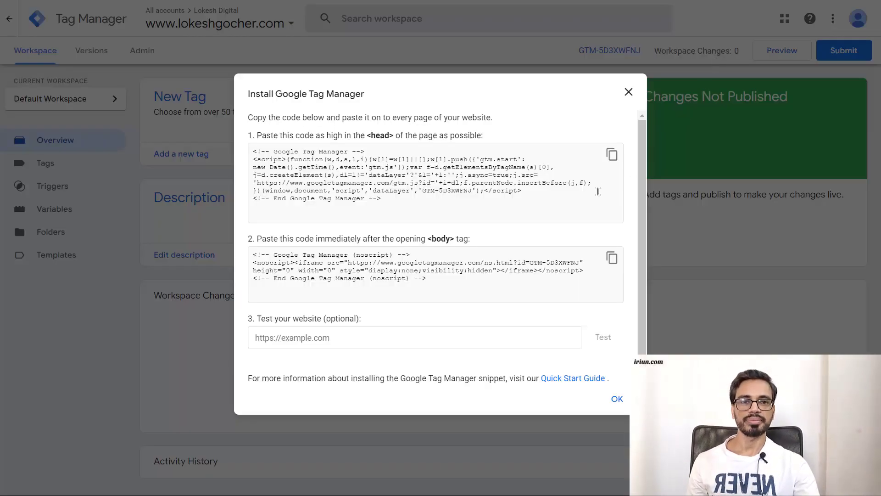
Copy the <head> code from the Install Google Tag Manager dialog and switch to the Agency Demo website settings in GoPipelinePro
left_click(611, 154)
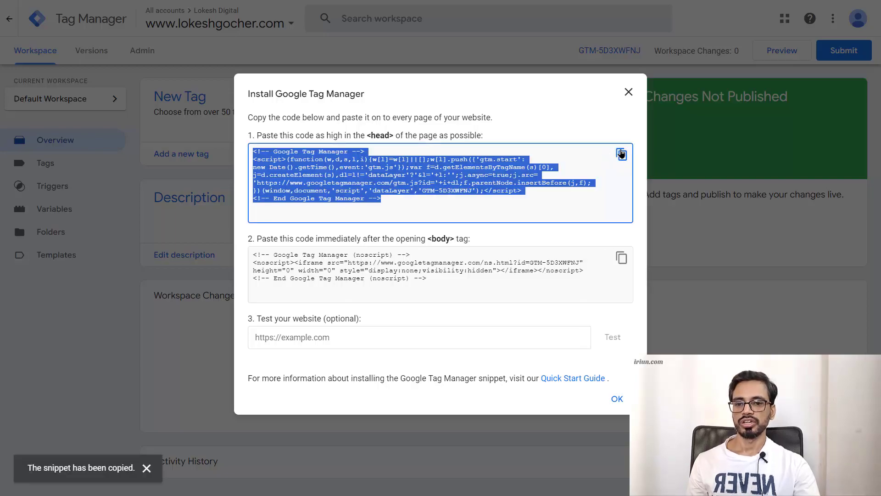
left_click(621, 154)
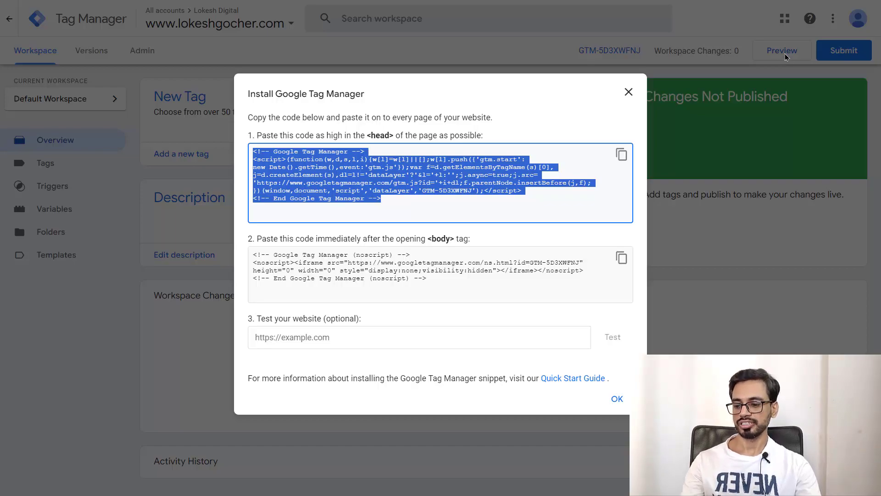
key("alt+Tab")
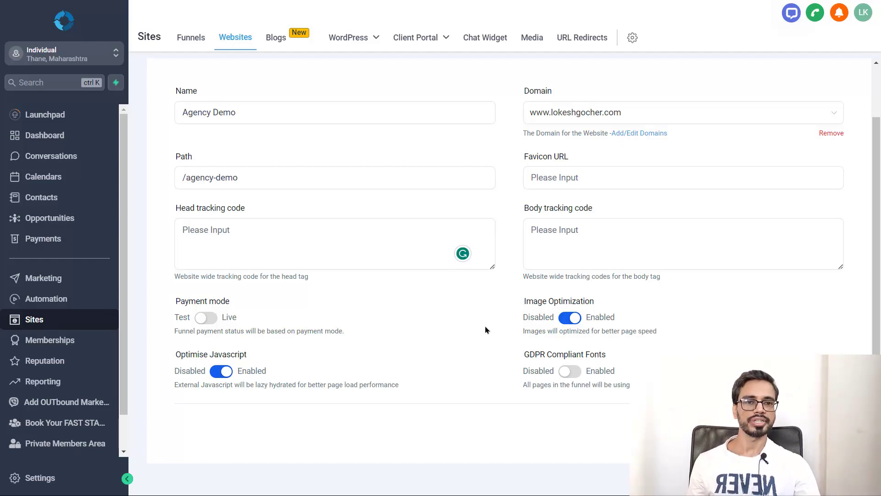
scroll(485, 330, "up", 2)
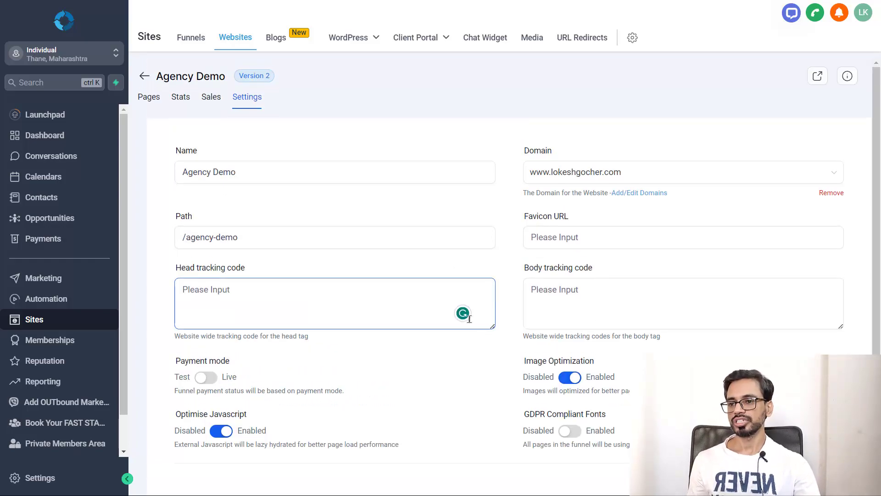
scroll(356, 199, "down", 2)
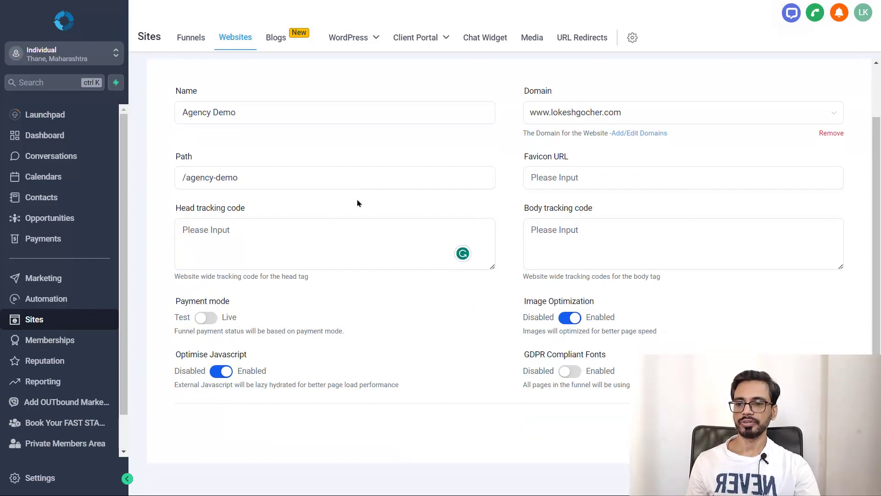
scroll(357, 201, "up", 2)
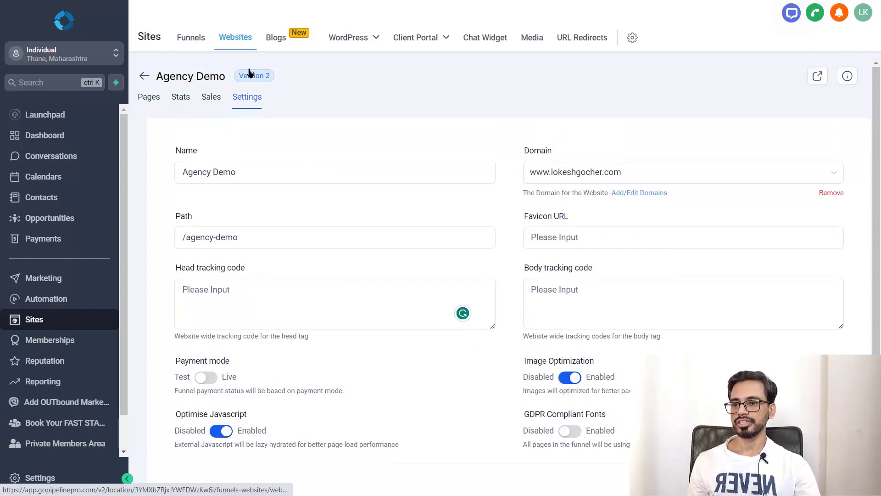
Go back to the Websites list and reopen the settings of the Agency Demo site
left_click(243, 41)
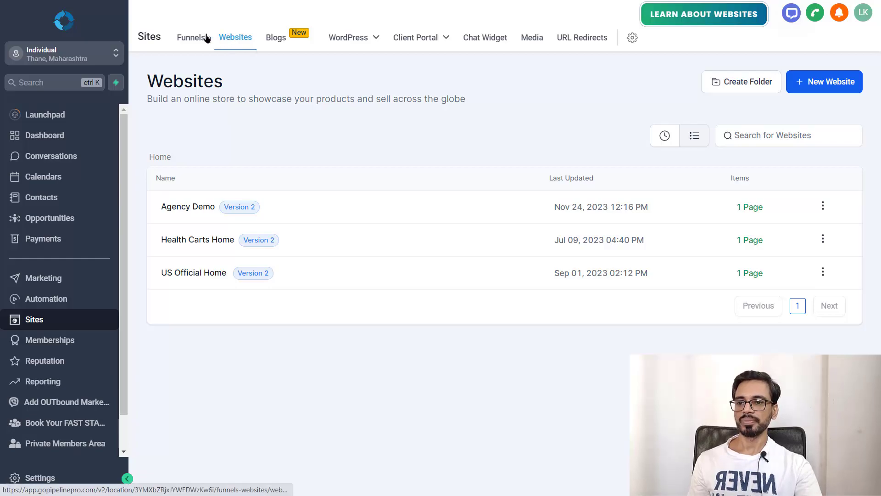
left_click(194, 206)
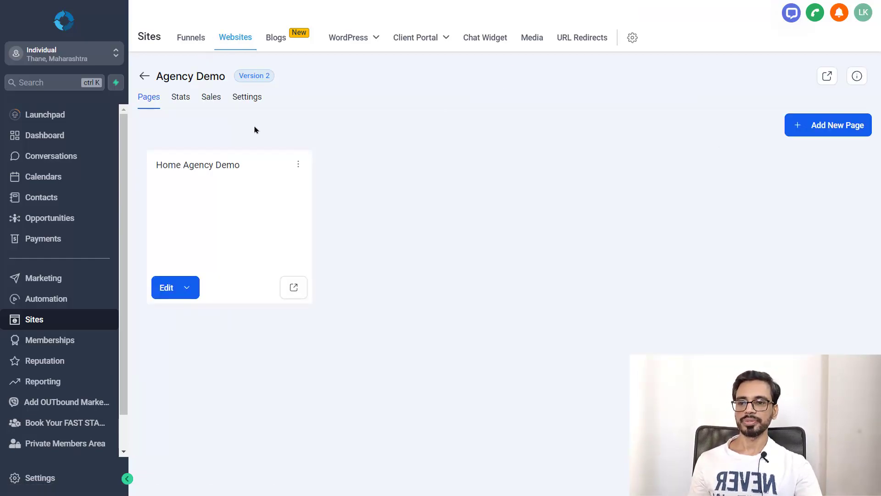
left_click(247, 96)
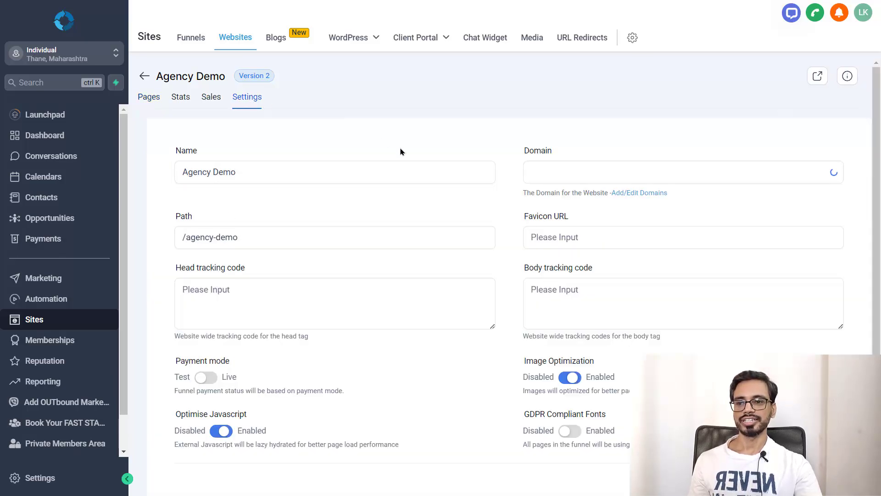
Paste the copied Google Tag Manager <head> code as the Agency Demo website's head tracking code
scroll(479, 179, "down", 2)
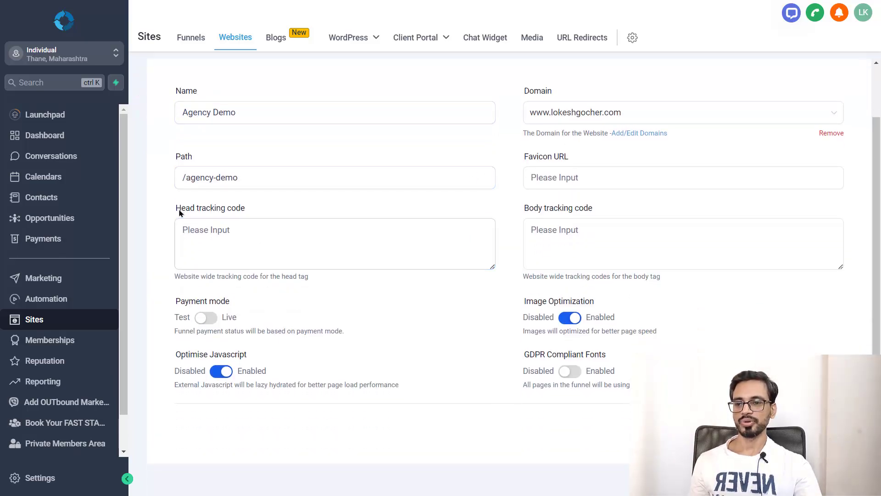
left_click_drag(176, 207, 257, 211)
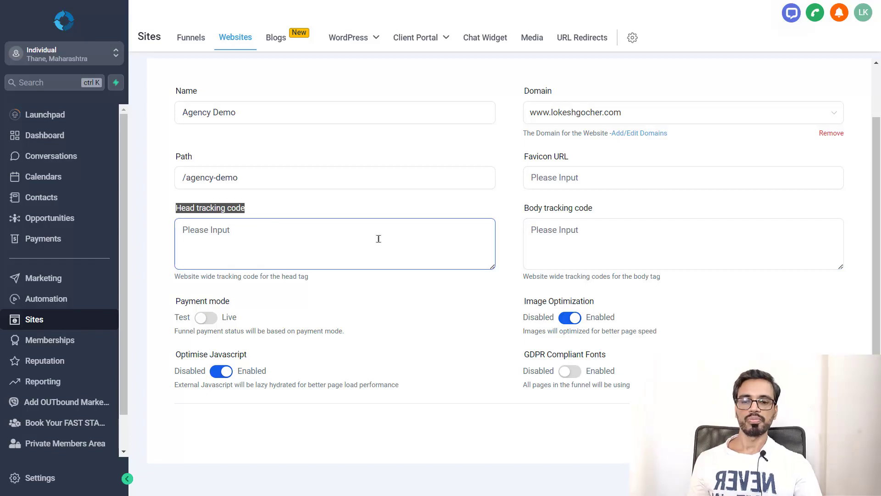
left_click(363, 237)
key("ctrl+v")
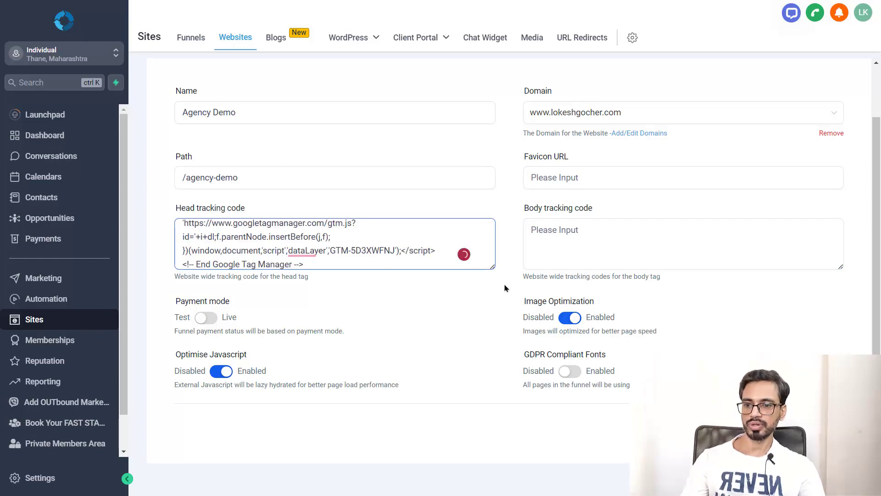
Enlarge the head tracking code box to show the whole snippet and copy the <body> noscript code from the Install Google Tag Manager dialog
left_click_drag(495, 267, 493, 335)
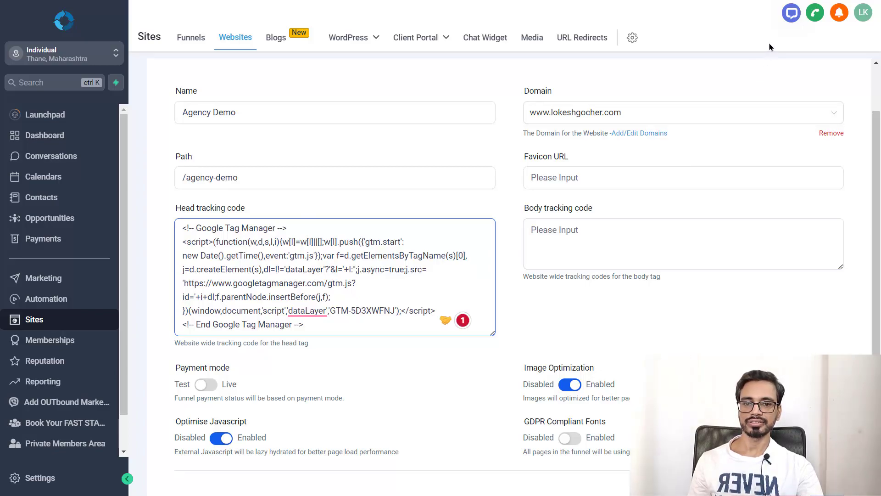
key("alt+Tab")
key("alt+Tab")
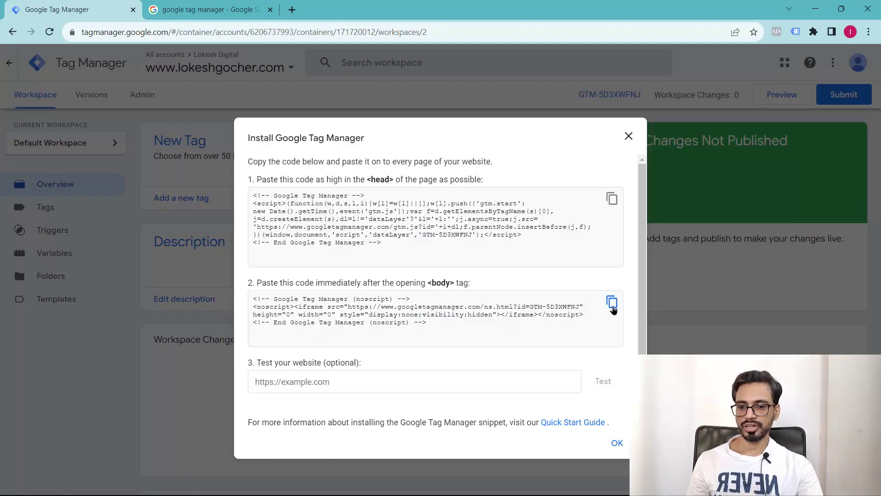
left_click(611, 301)
left_click(611, 301)
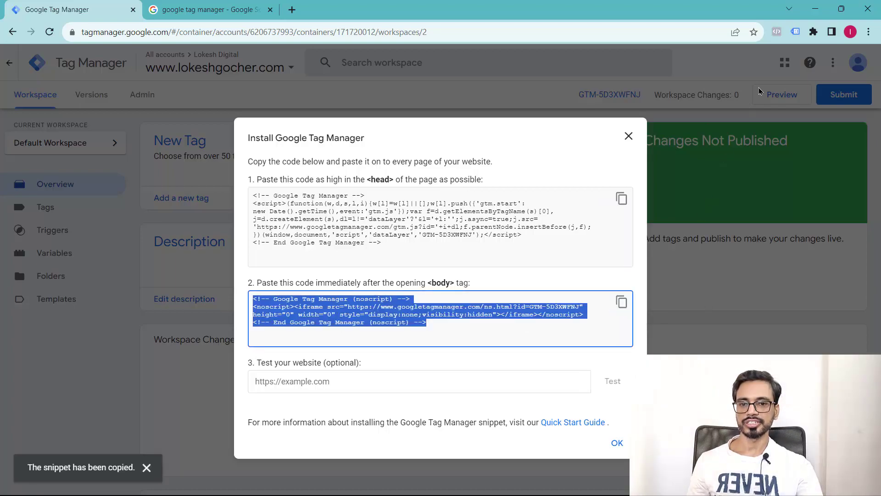
Paste the copied Google Tag Manager noscript code as the Agency Demo website's body tracking code and enlarge its box
key("alt+Tab")
left_click(600, 241)
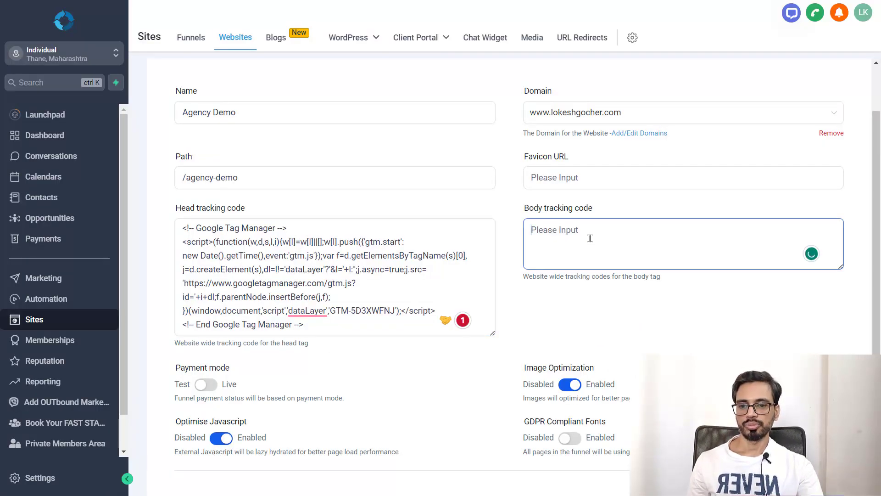
key("ctrl+v")
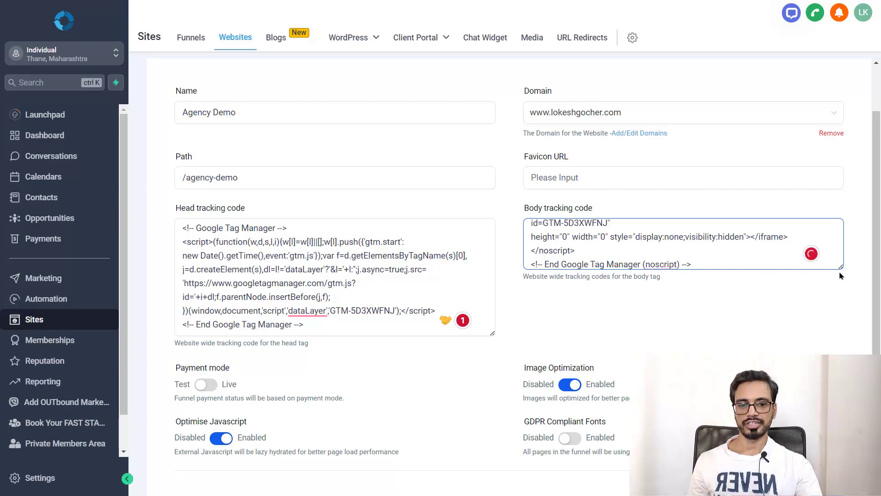
left_click_drag(843, 272, 843, 316)
scroll(861, 304, "down", 2)
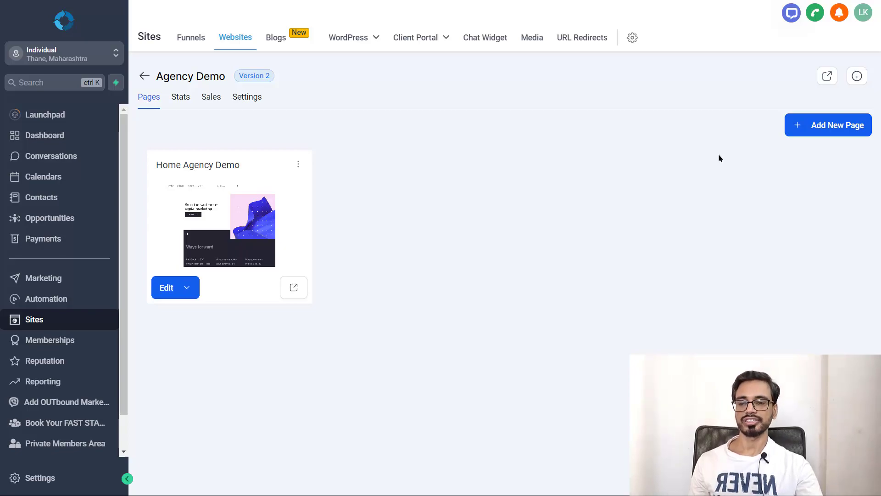
Close the Install Google Tag Manager dialog and launch Preview mode for the container
triple_click(256, 142)
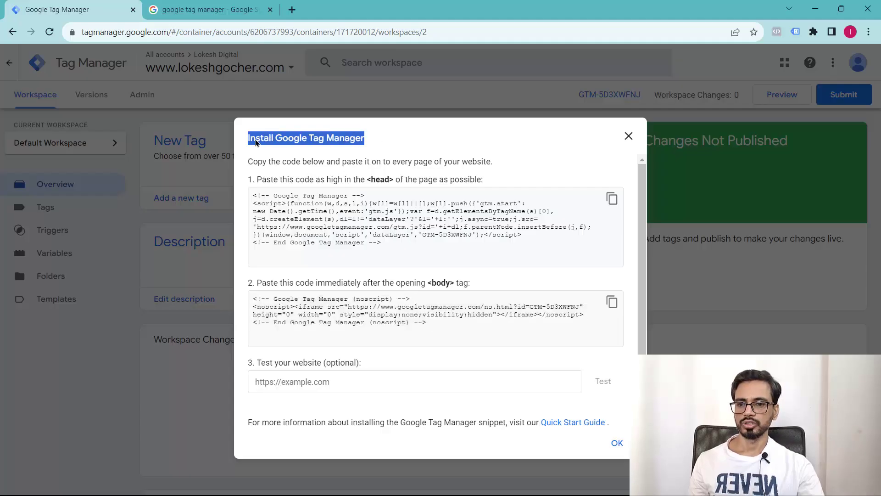
left_click(647, 125)
left_click(628, 136)
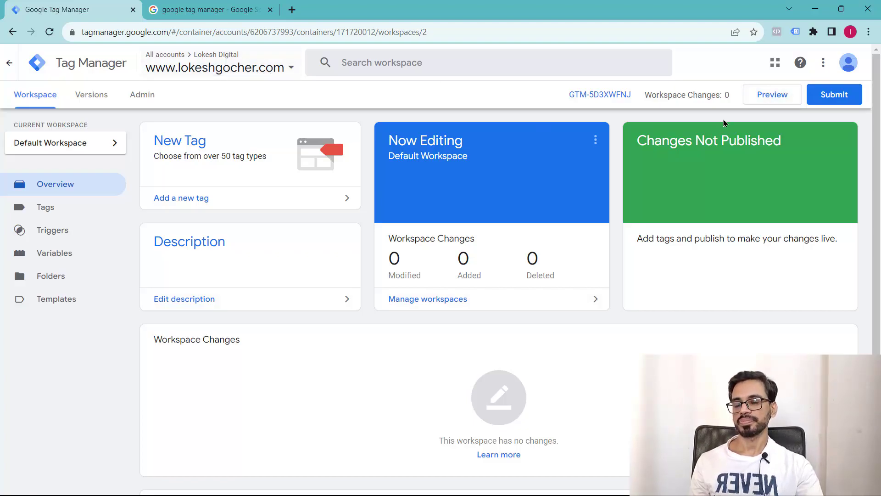
left_click(773, 95)
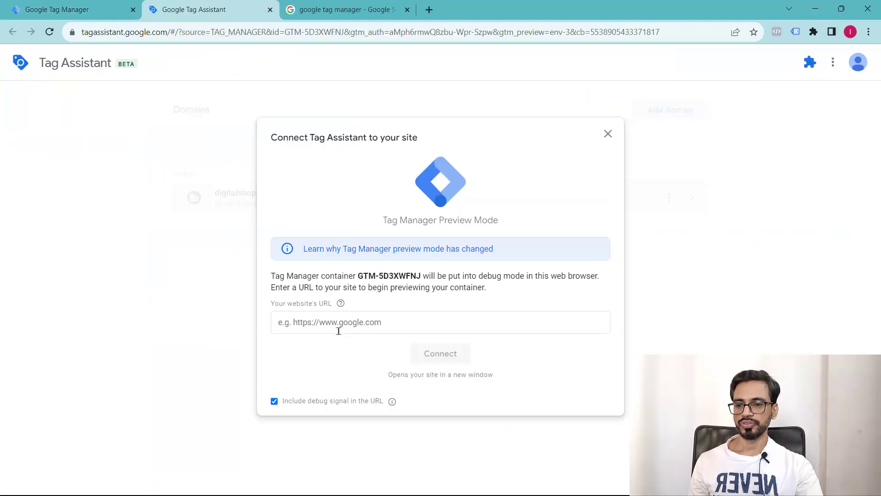
left_click(334, 327)
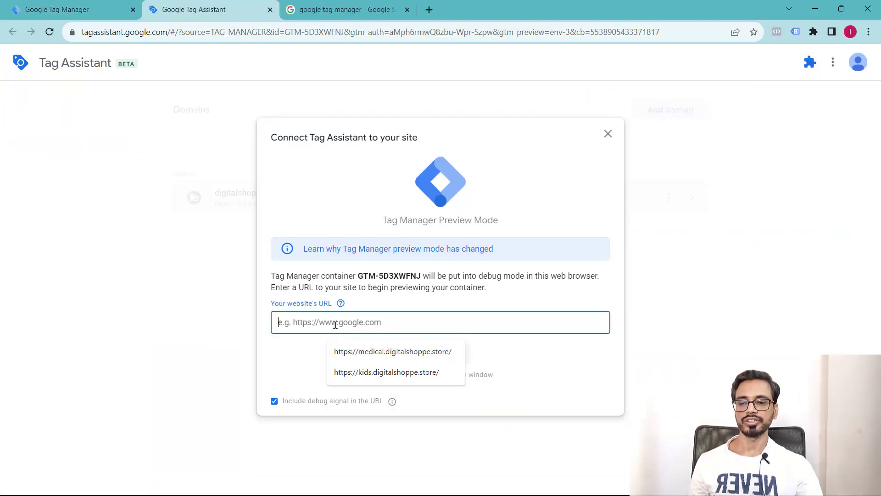
type("www.lokeshgocher.com")
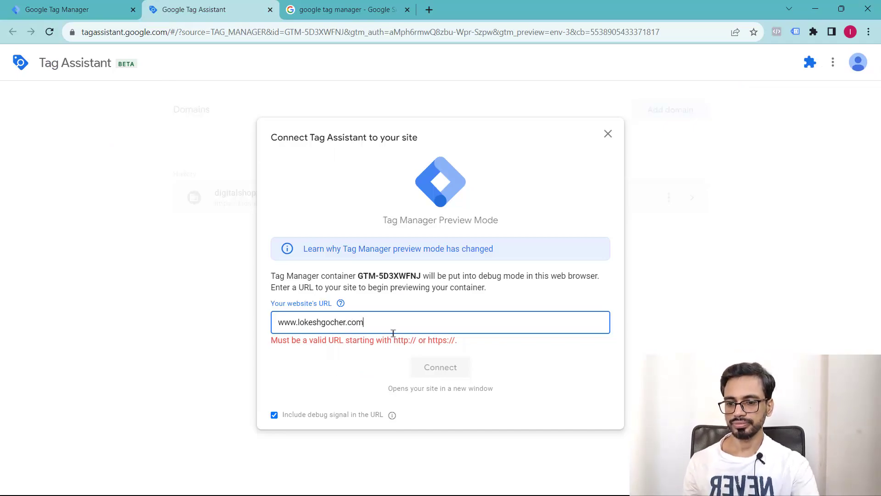
left_click_drag(394, 340, 453, 346)
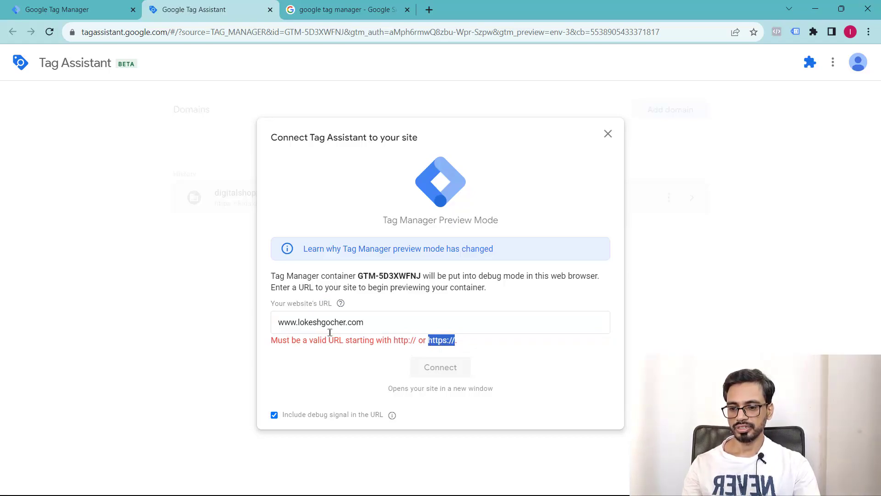
left_click(283, 325)
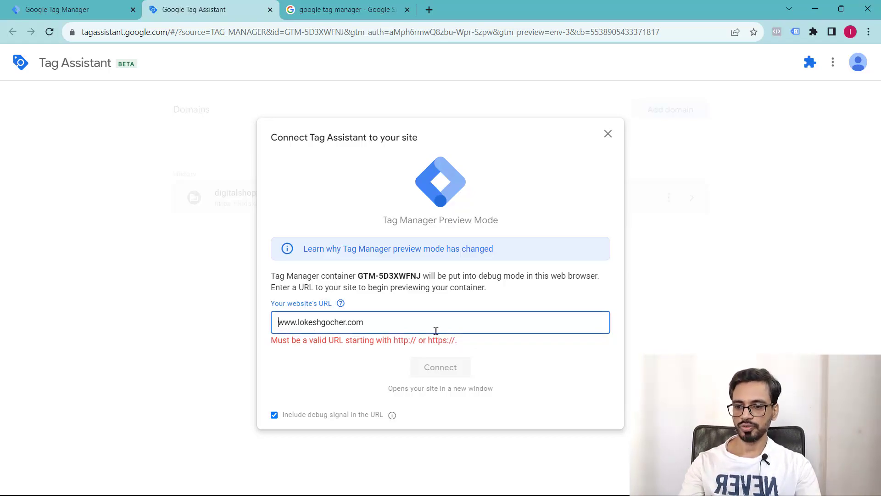
key("ctrl+v")
left_click(422, 397)
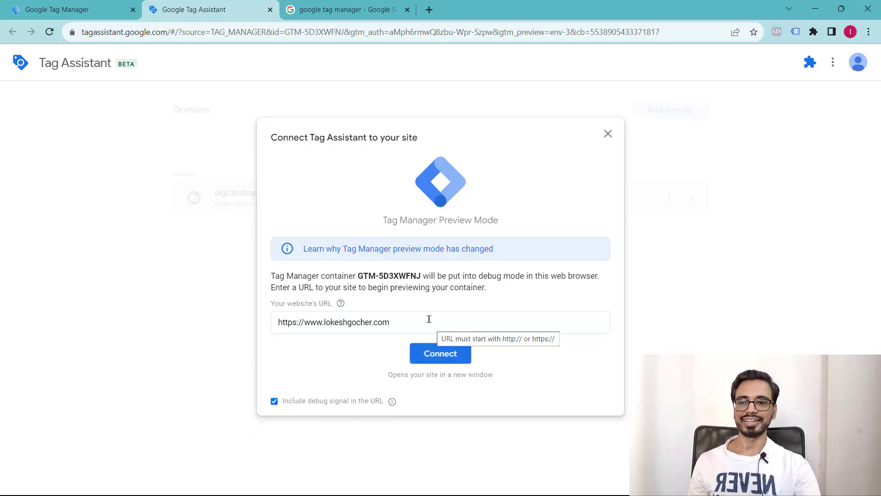
left_click_drag(358, 276, 423, 279)
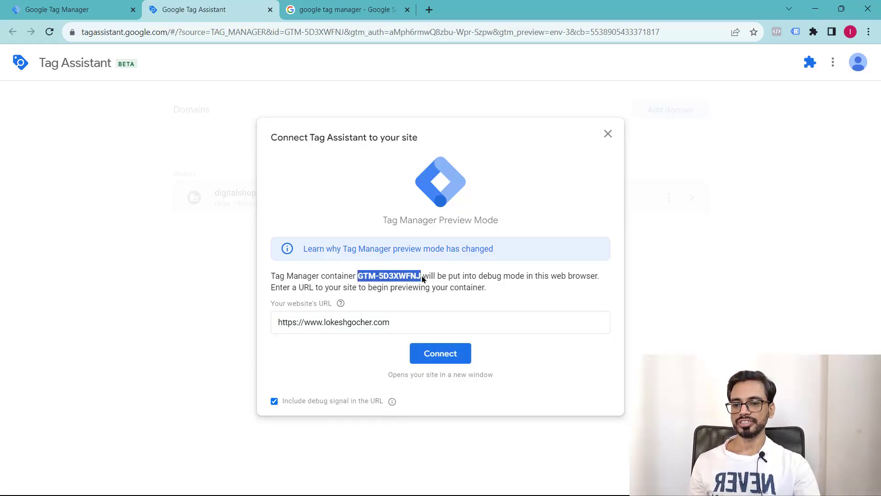
left_click(446, 354)
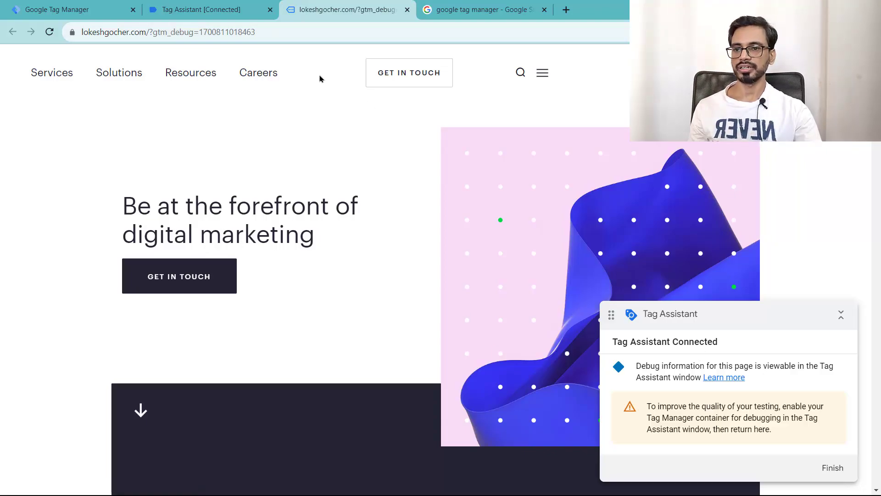
Continue past the Tag Assistant connection notice and compare the Google tags found with the container ID in Tag Manager
left_click(206, 13)
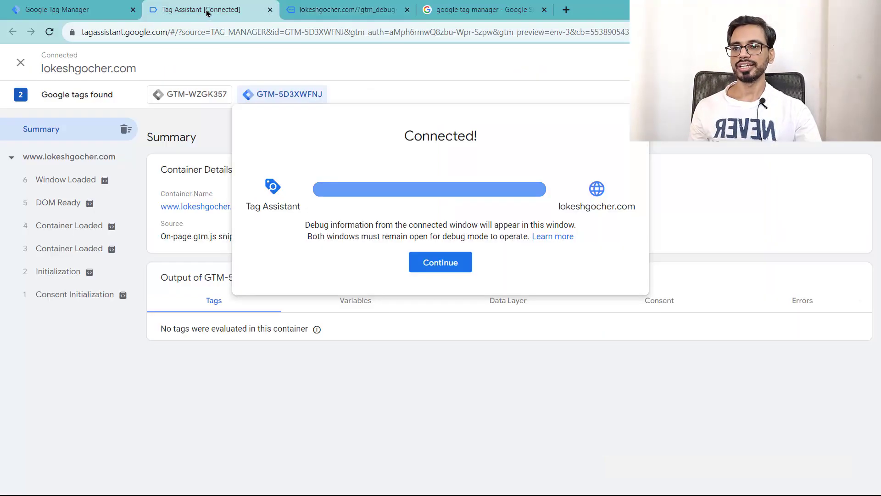
left_click(440, 262)
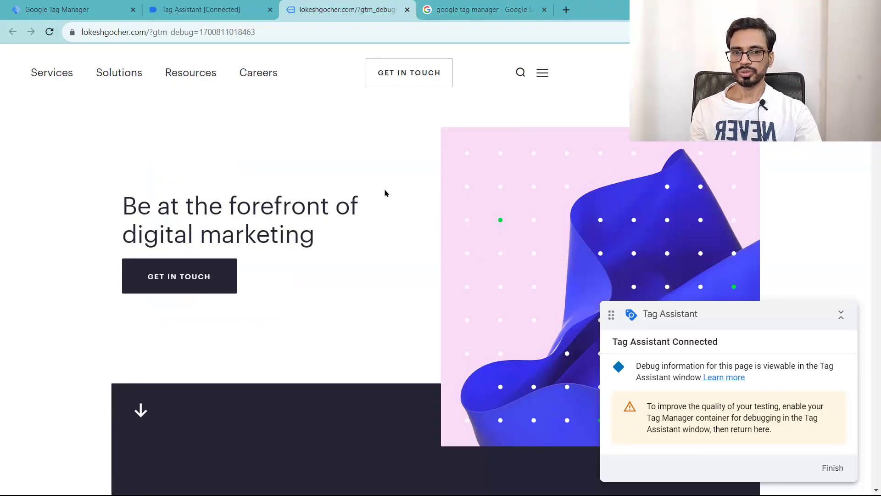
left_click(192, 10)
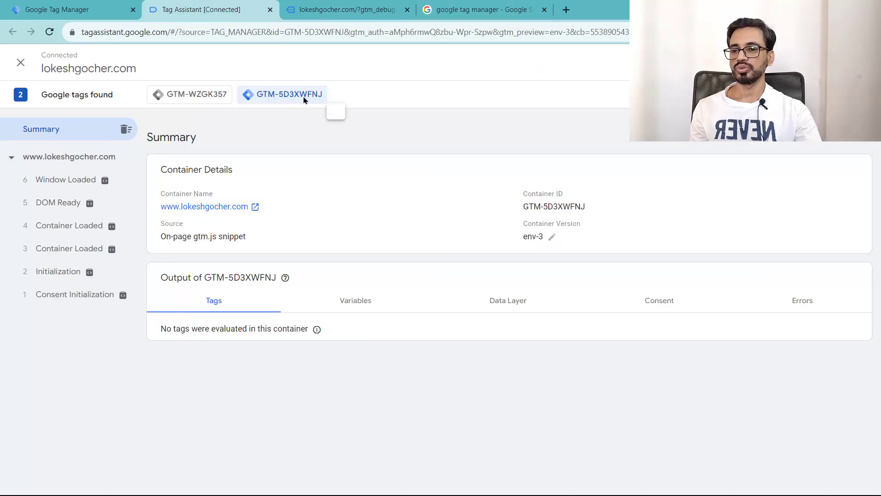
key("ctrl+1")
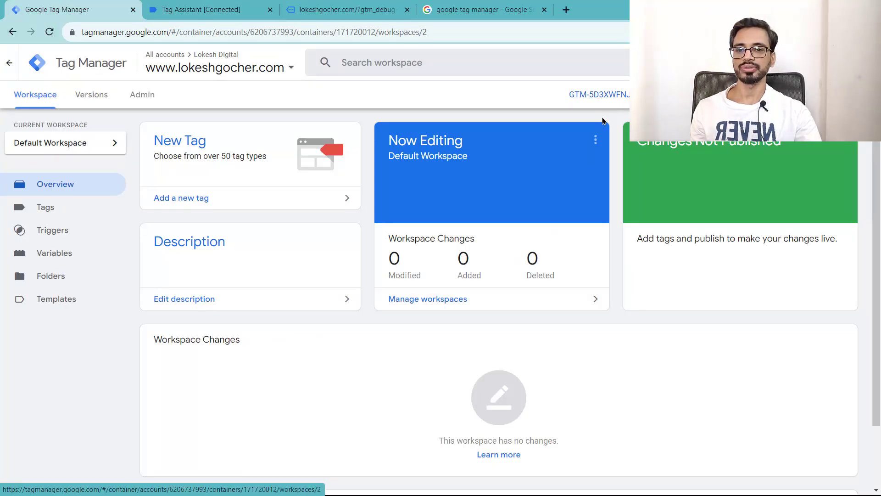
left_click(211, 13)
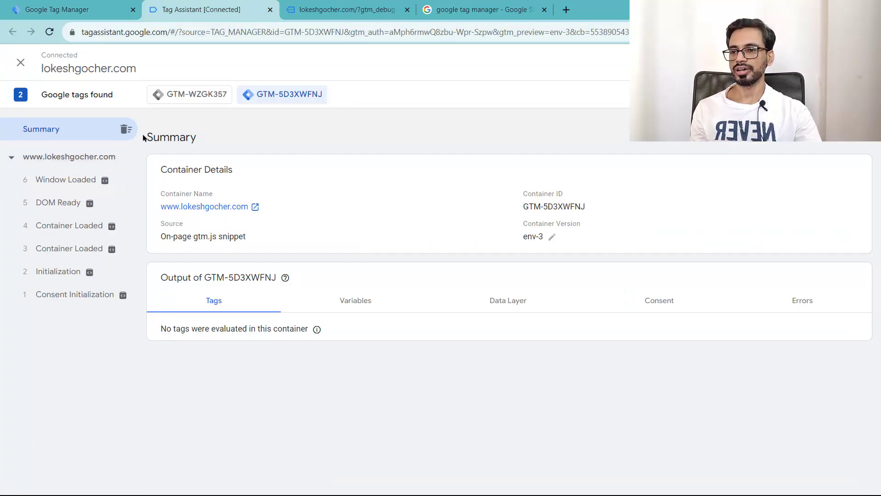
left_click_drag(43, 97, 118, 94)
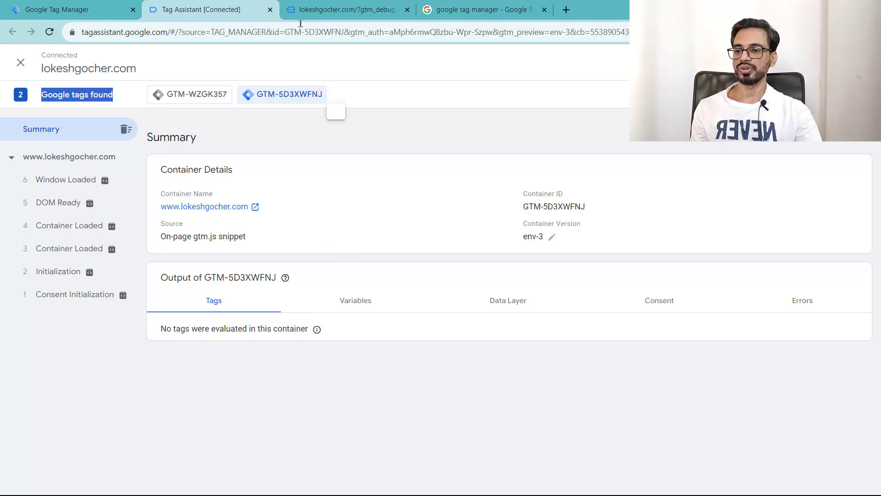
Enable the Tag Assistant Legacy extension on the connected website page and reload the page
left_click(324, 10)
left_click_drag(730, 317, 698, 182)
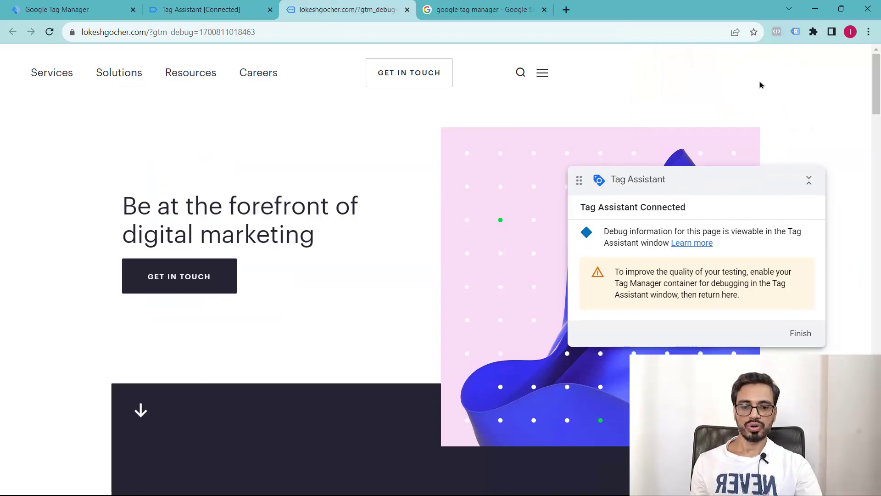
left_click(795, 32)
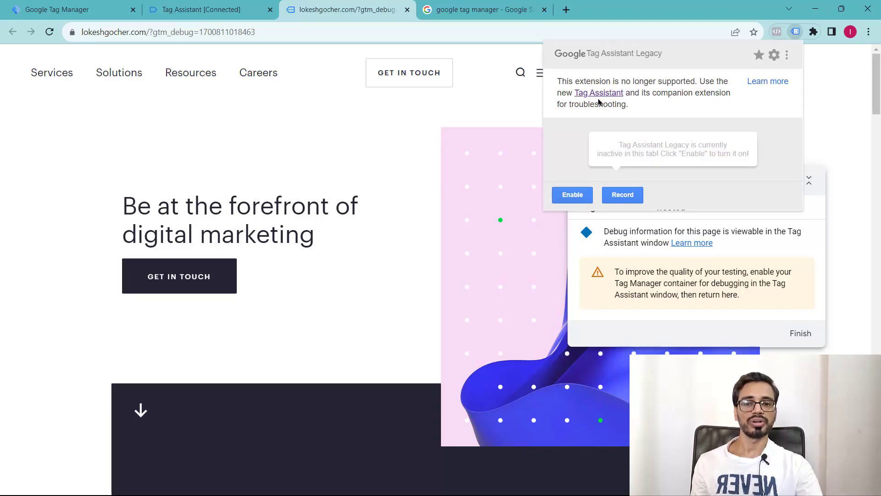
left_click_drag(694, 81, 628, 81)
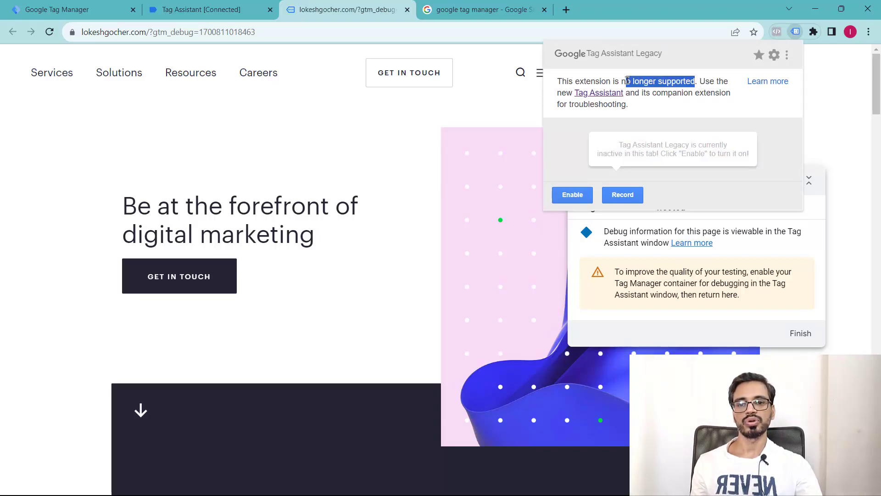
left_click(684, 82)
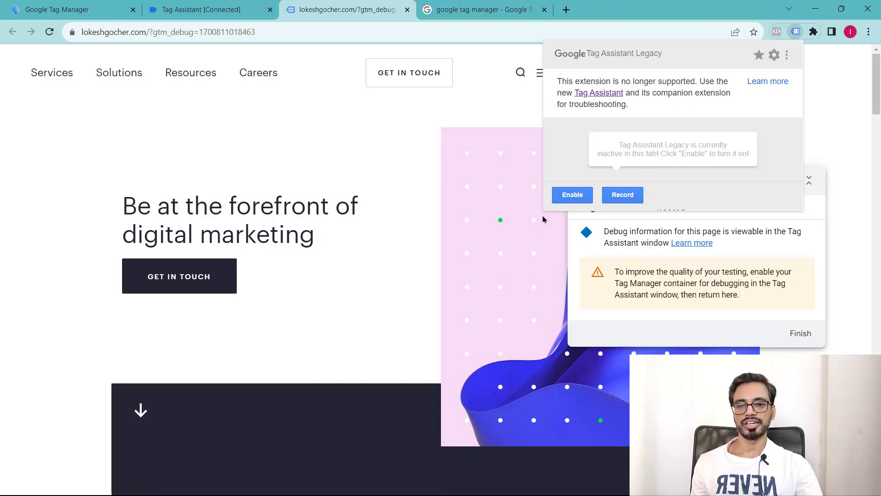
left_click(573, 194)
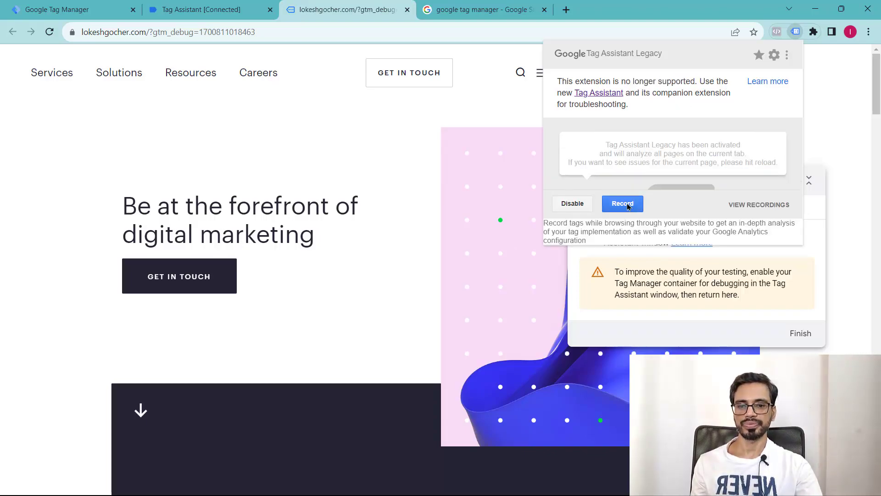
left_click(49, 32)
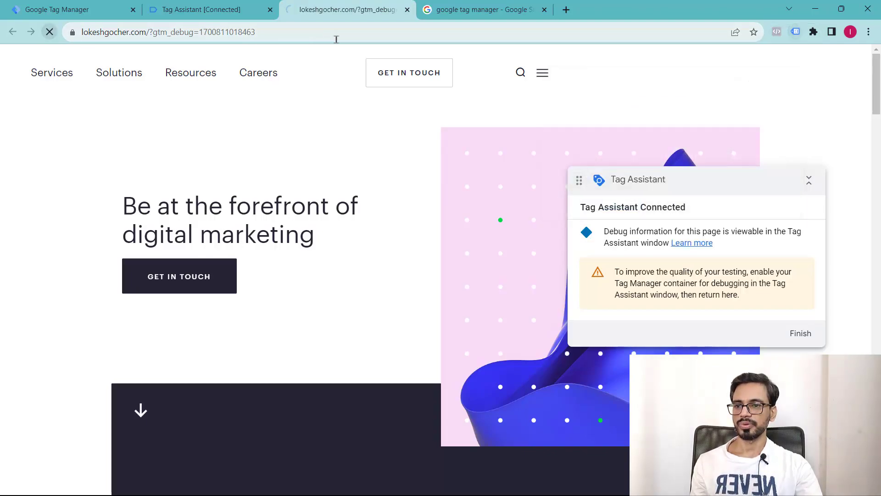
Examine the Tag Assistant Legacy tag analysis for the website and check its tag IDs against the Tag Manager container
left_click(793, 34)
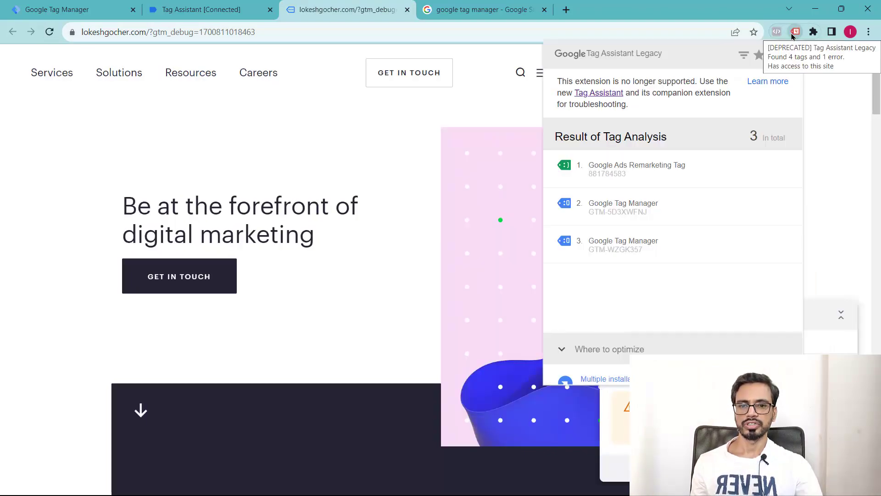
mouse_move(618, 180)
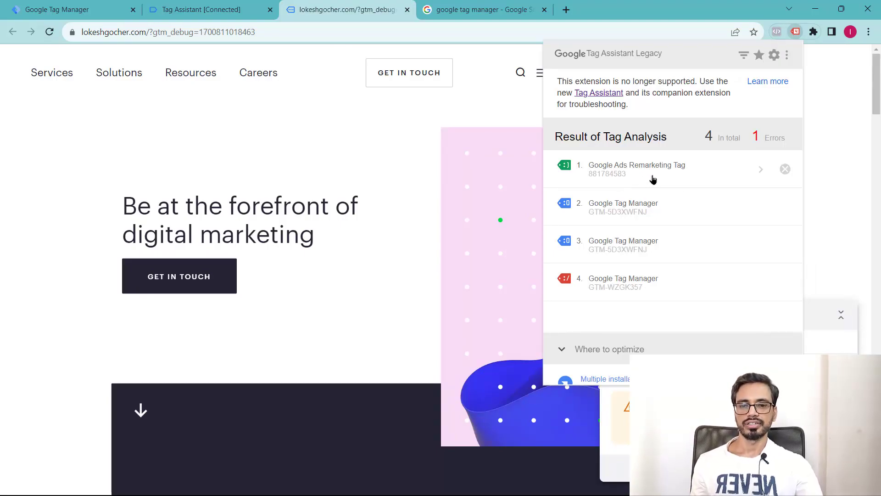
mouse_move(645, 294)
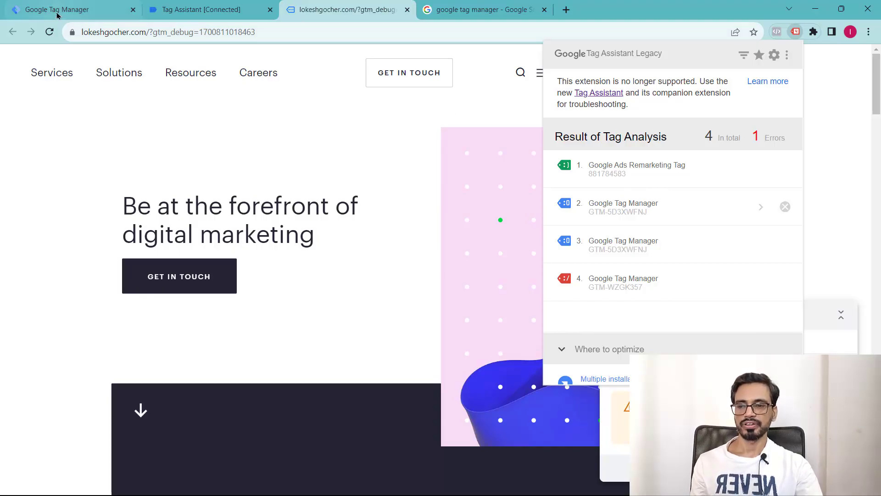
left_click(74, 9)
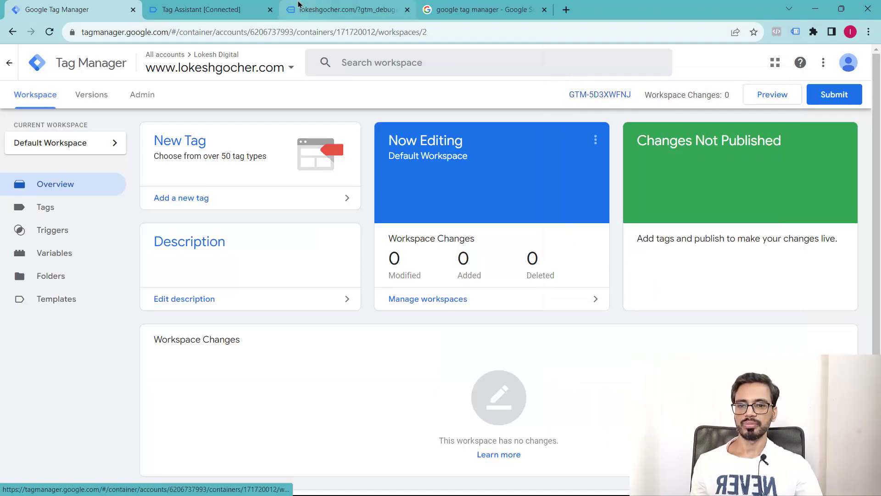
left_click(202, 9)
left_click(342, 12)
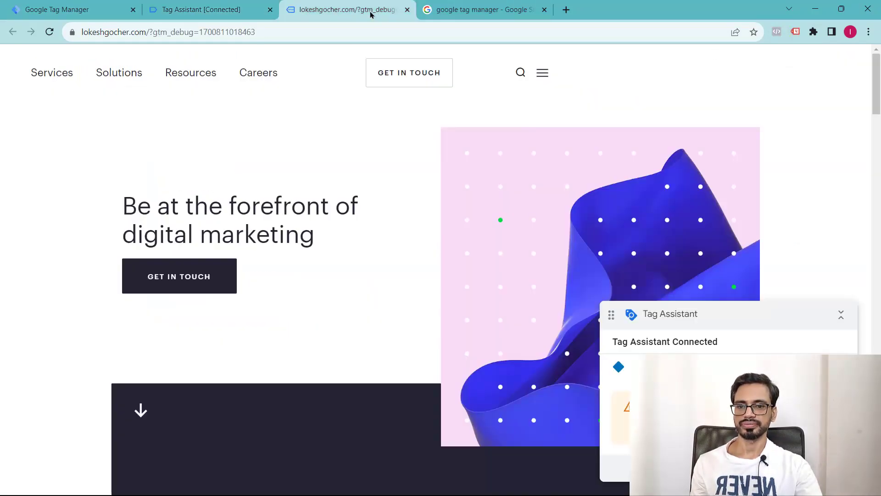
left_click(796, 32)
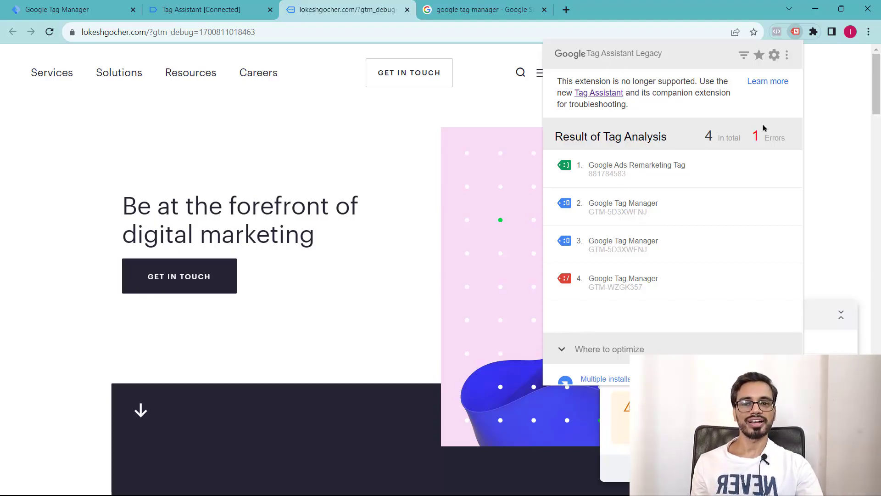
key("Escape")
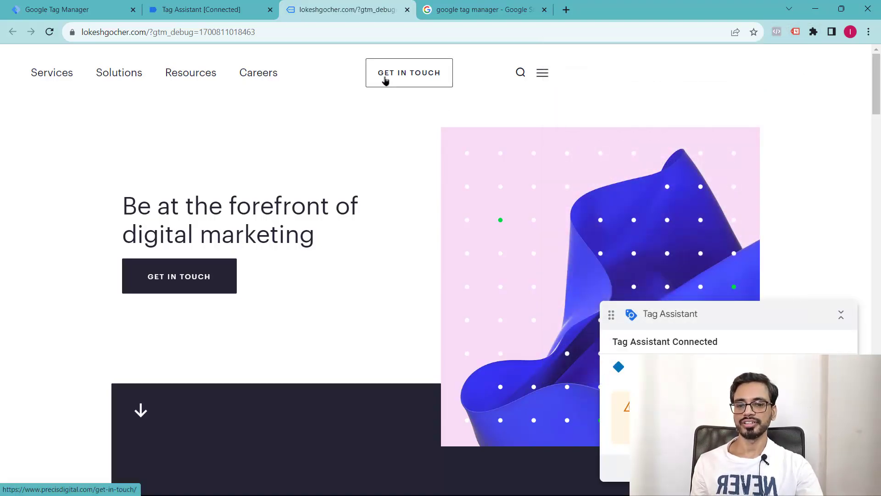